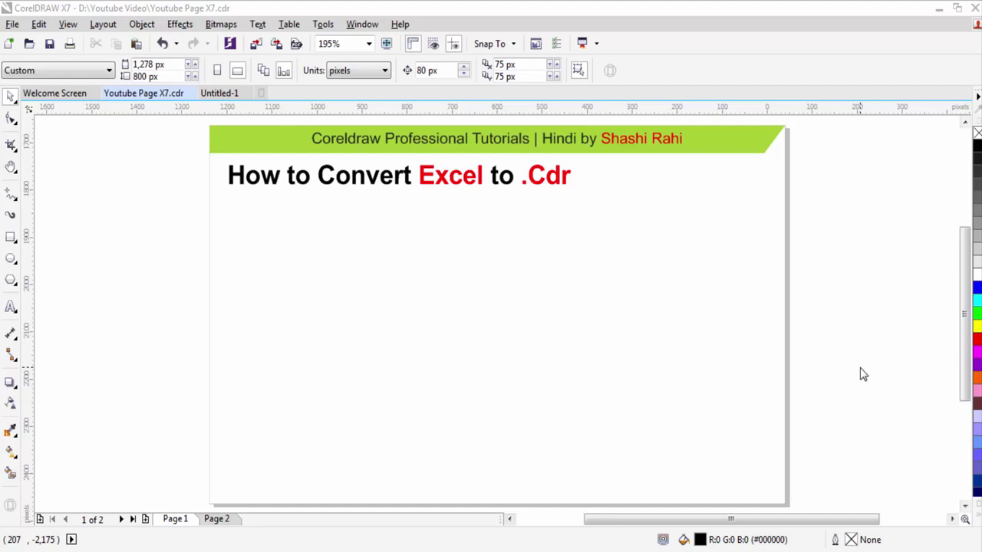
Step: Close the Untitled-1 document so only the single-page tutorial file remains
{"action": "left_click", "coordinate": [874, 382]}
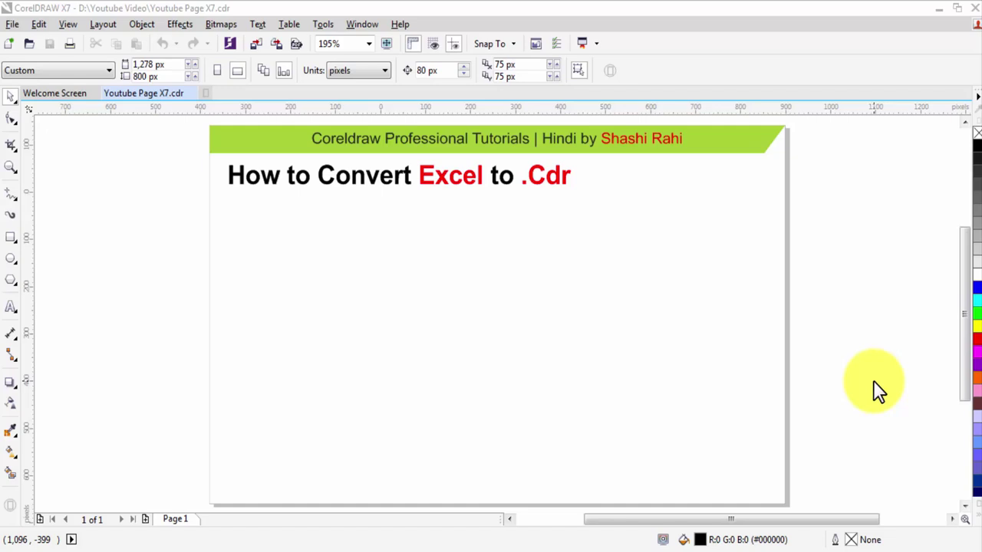
Step: Switch to Excel and scroll through the special camp NSS student list
{"action": "left_click", "coordinate": [337, 551]}
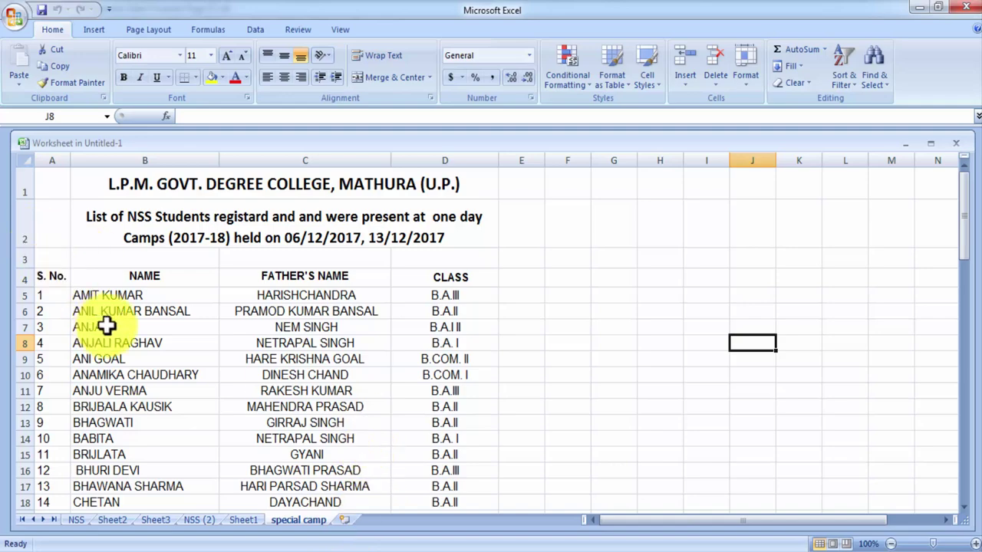
{"action": "scroll", "coordinate": [107, 338], "scroll_direction": "down", "scroll_amount": 5}
{"action": "scroll", "coordinate": [116, 360], "scroll_direction": "down", "scroll_amount": 3}
{"action": "scroll", "coordinate": [116, 371], "scroll_direction": "down", "scroll_amount": 3}
{"action": "scroll", "coordinate": [130, 375], "scroll_direction": "down", "scroll_amount": 1}
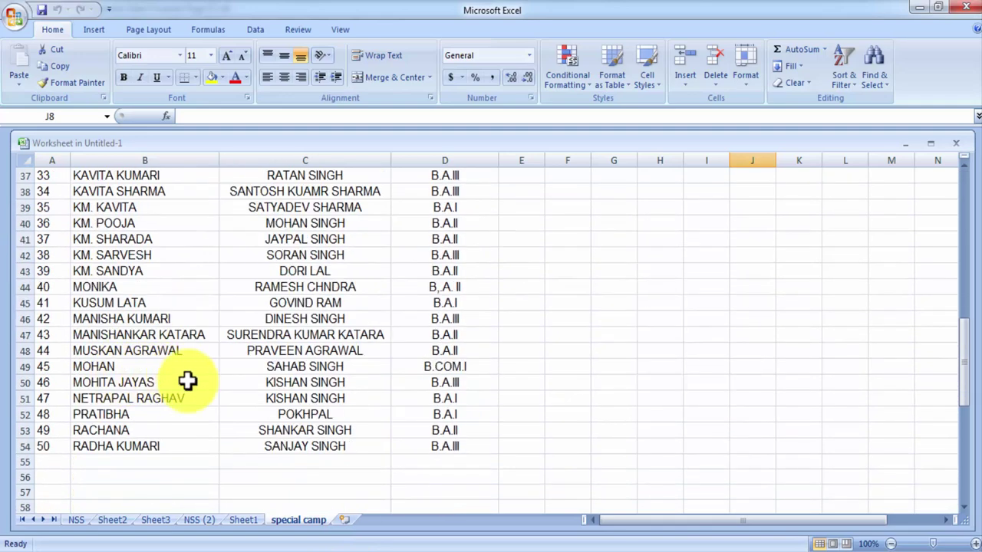
{"action": "scroll", "coordinate": [307, 418], "scroll_direction": "up", "scroll_amount": 4}
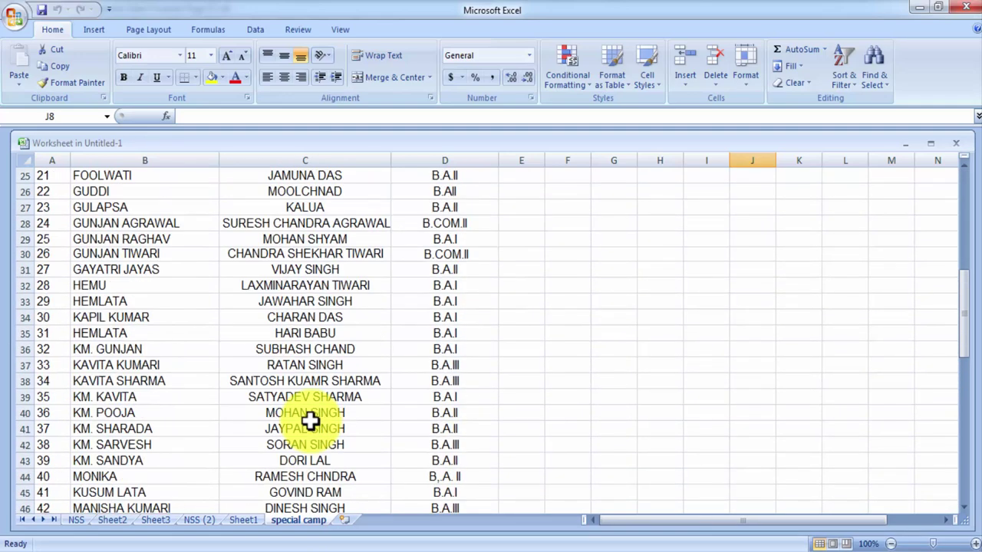
{"action": "scroll", "coordinate": [310, 420], "scroll_direction": "up", "scroll_amount": 1}
{"action": "scroll", "coordinate": [308, 421], "scroll_direction": "up", "scroll_amount": 4}
{"action": "scroll", "coordinate": [308, 420], "scroll_direction": "up", "scroll_amount": 3}
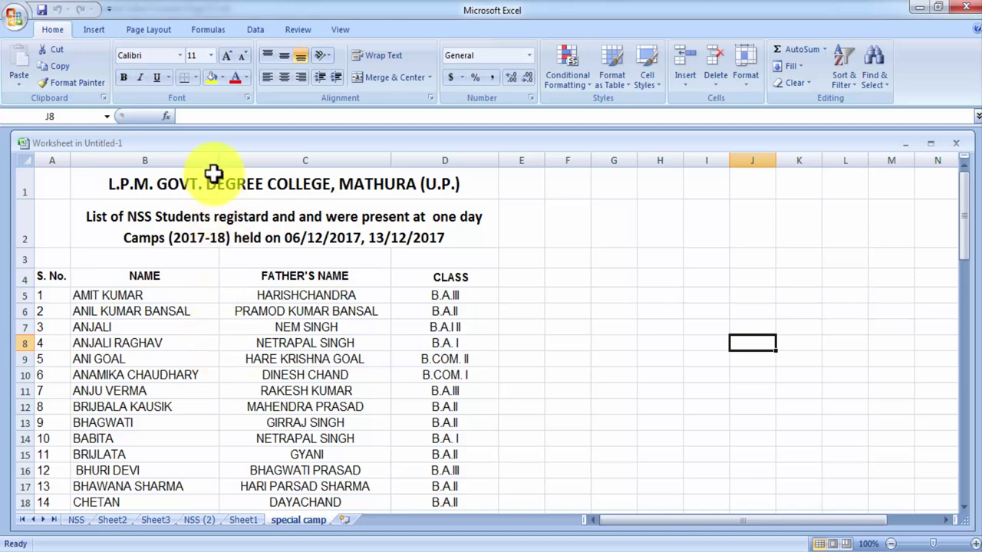
Step: Widen the NAME column B slightly by dragging the B/C border right
{"action": "left_click_drag", "start_coordinate": [217, 161], "coordinate": [227, 161]}
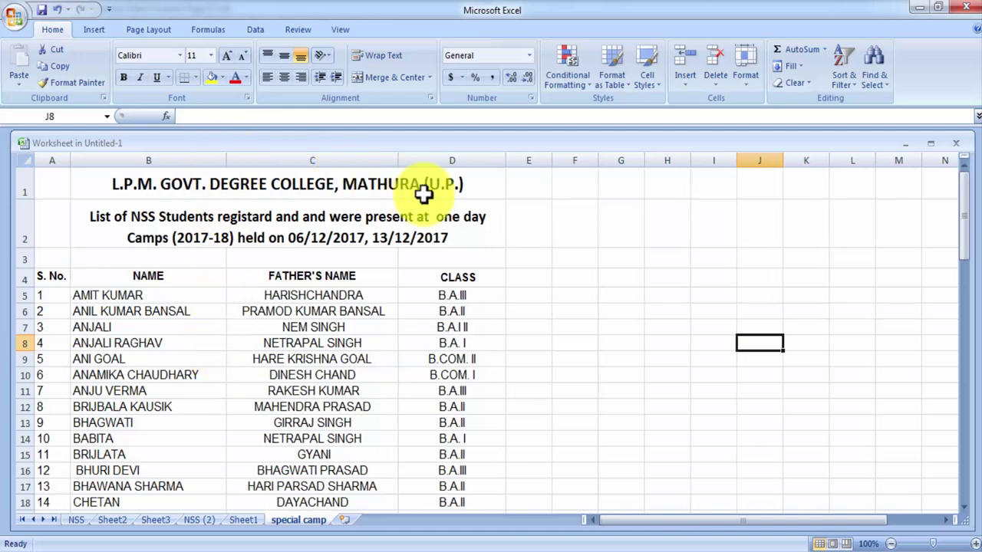
{"action": "scroll", "coordinate": [164, 304], "scroll_direction": "down", "scroll_amount": 1}
{"action": "scroll", "coordinate": [172, 302], "scroll_direction": "down", "scroll_amount": 2}
{"action": "scroll", "coordinate": [220, 318], "scroll_direction": "up", "scroll_amount": 3}
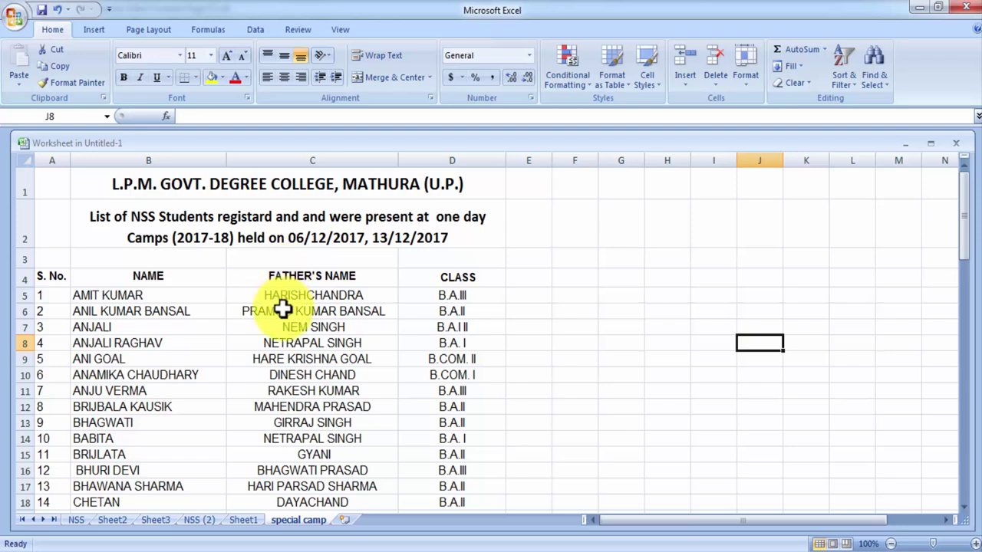
{"action": "scroll", "coordinate": [281, 316], "scroll_direction": "down", "scroll_amount": 1}
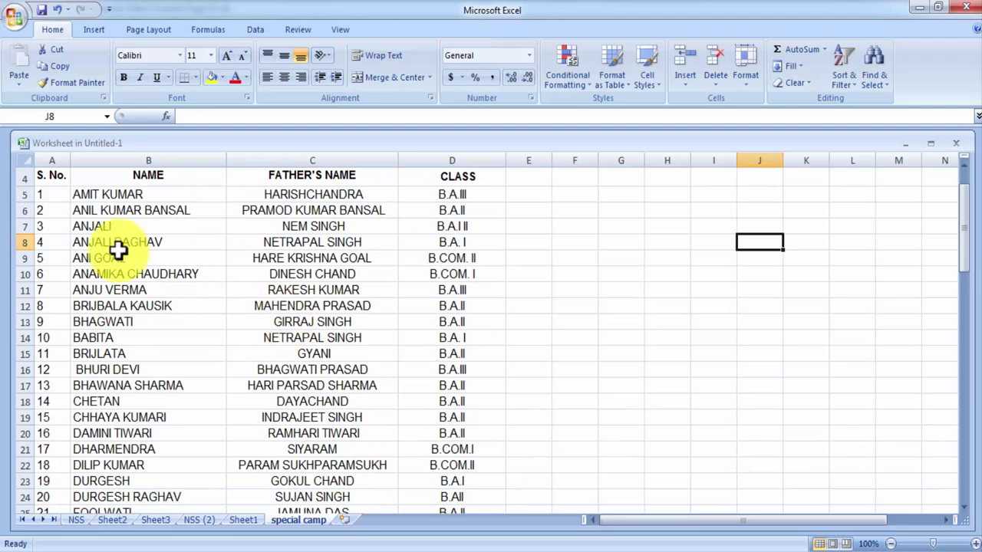
{"action": "scroll", "coordinate": [123, 215], "scroll_direction": "up", "scroll_amount": 1}
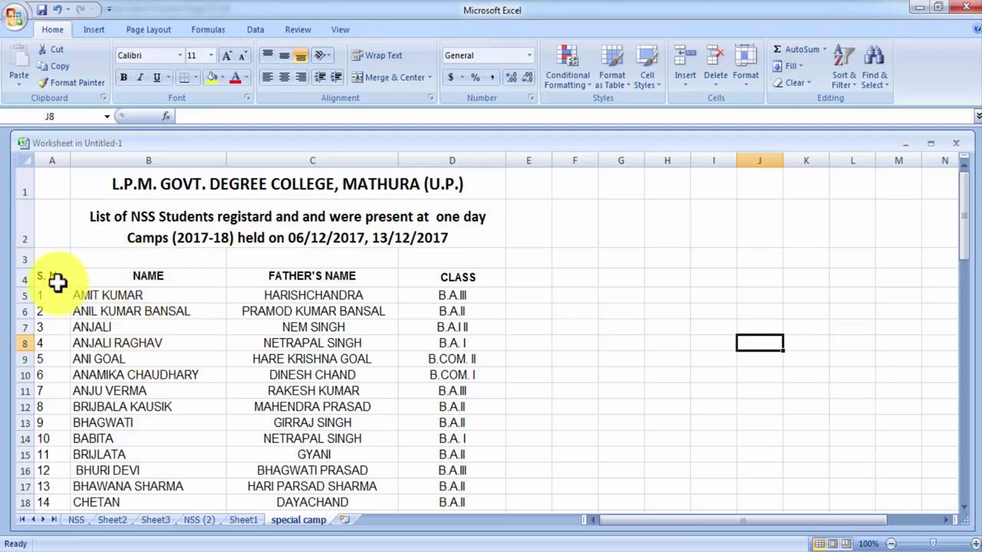
Step: Apply All Borders to A4:D54, copy the table, and go back to CorelDRAW
{"action": "mouse_move", "coordinate": [57, 281]}
{"action": "left_mouse_down"}
{"action": "mouse_move", "coordinate": [445, 532]}
{"action": "mouse_move", "coordinate": [430, 478]}
{"action": "left_mouse_up"}
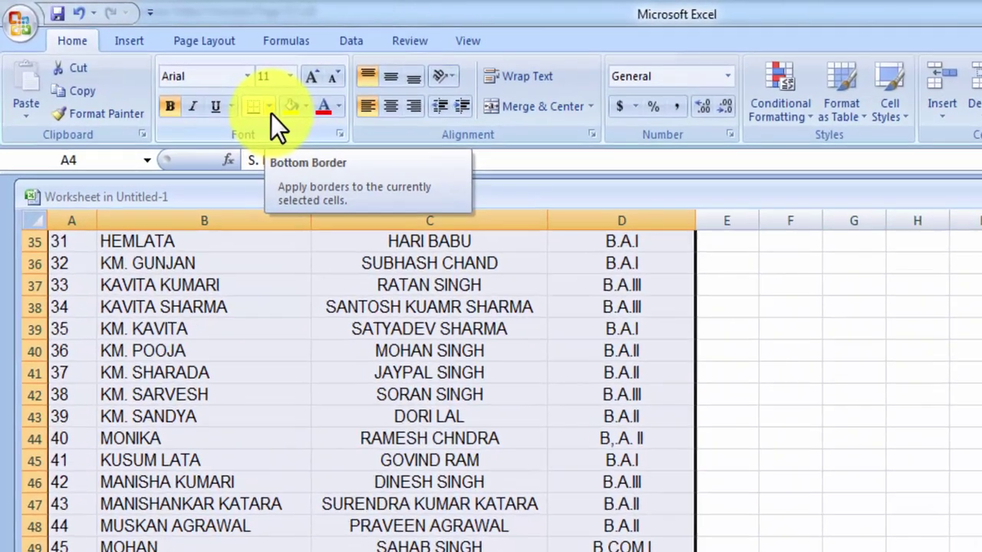
{"action": "left_click", "coordinate": [270, 111]}
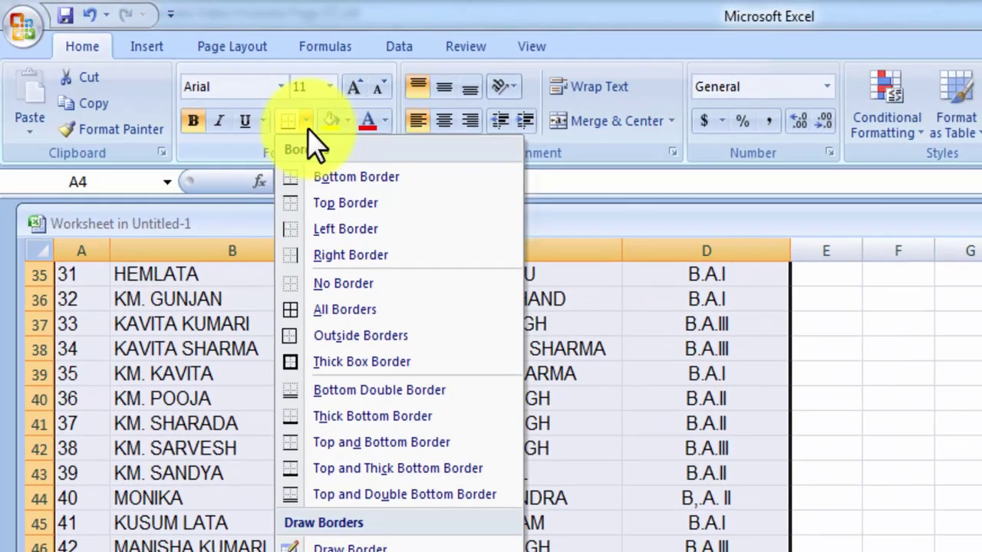
{"action": "left_click", "coordinate": [335, 311]}
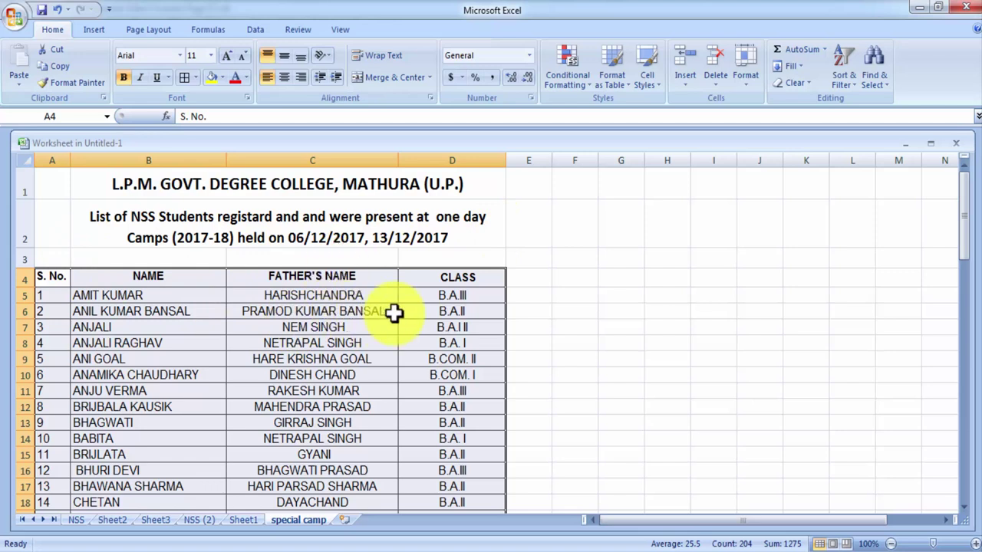
{"action": "left_click", "coordinate": [67, 67]}
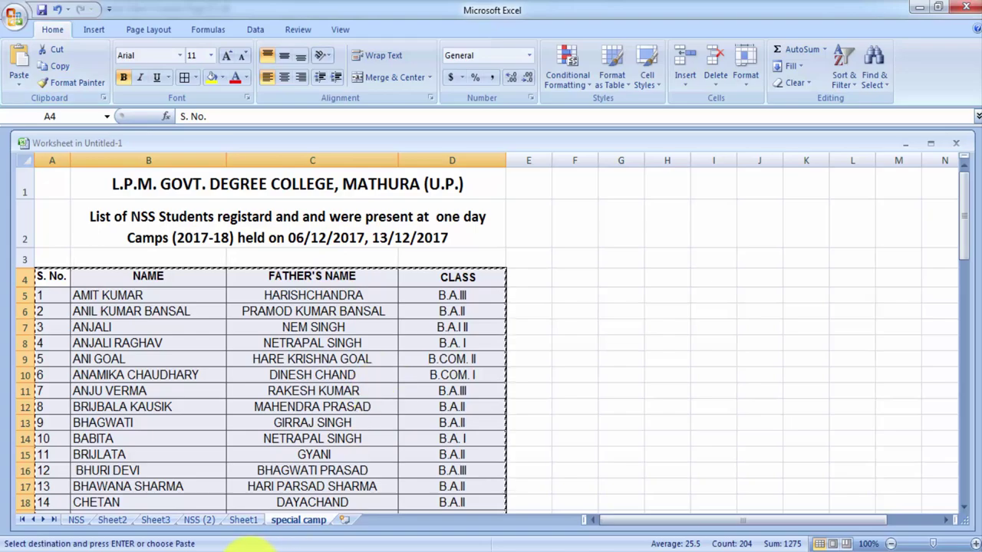
{"action": "left_click", "coordinate": [247, 546]}
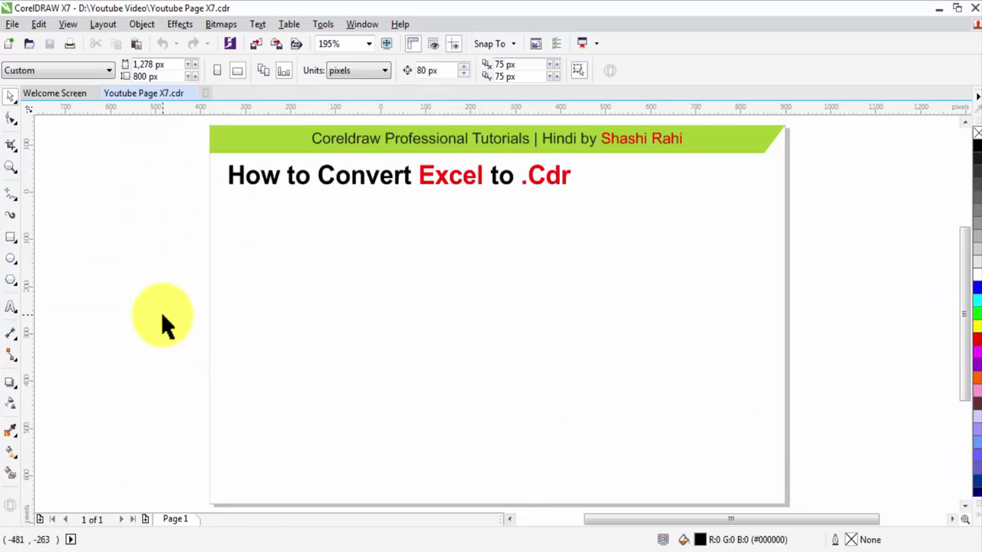
Step: Add a new Page 2 in portrait orientation
{"action": "key", "text": "Page_Down"}
{"action": "key", "text": "Return"}
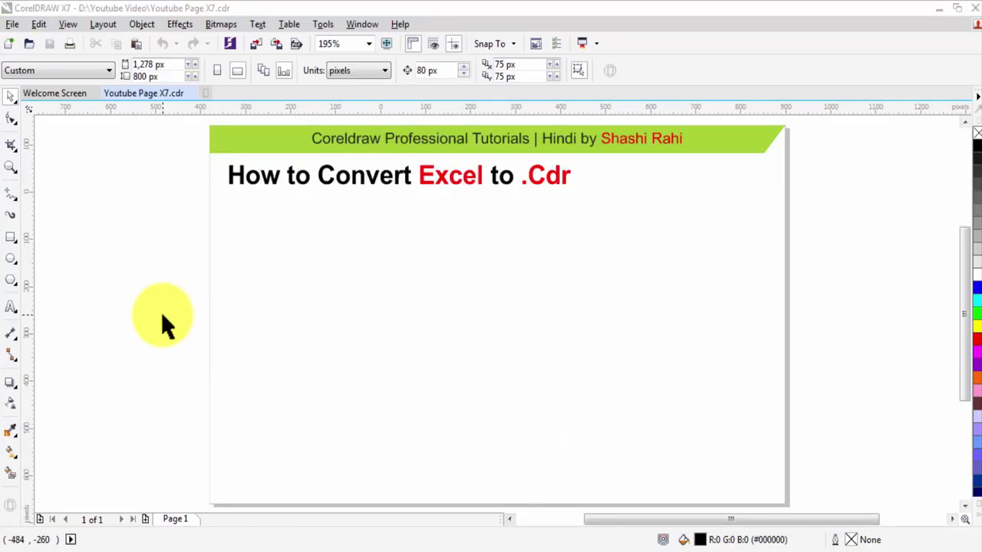
{"action": "left_click", "coordinate": [215, 71]}
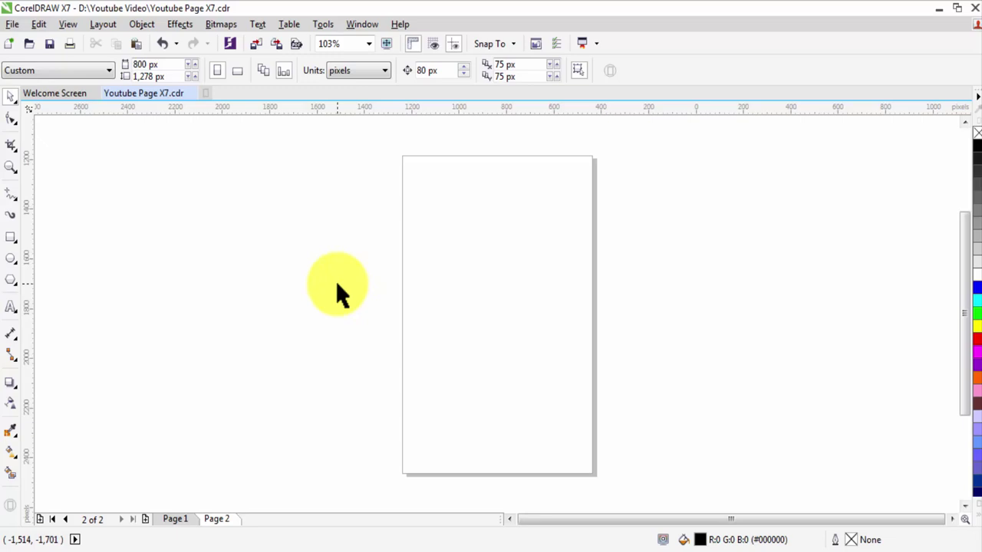
Step: Paste the copied Excel student table onto Page 2 with Ctrl+V
{"action": "key", "text": "ctrl+v"}
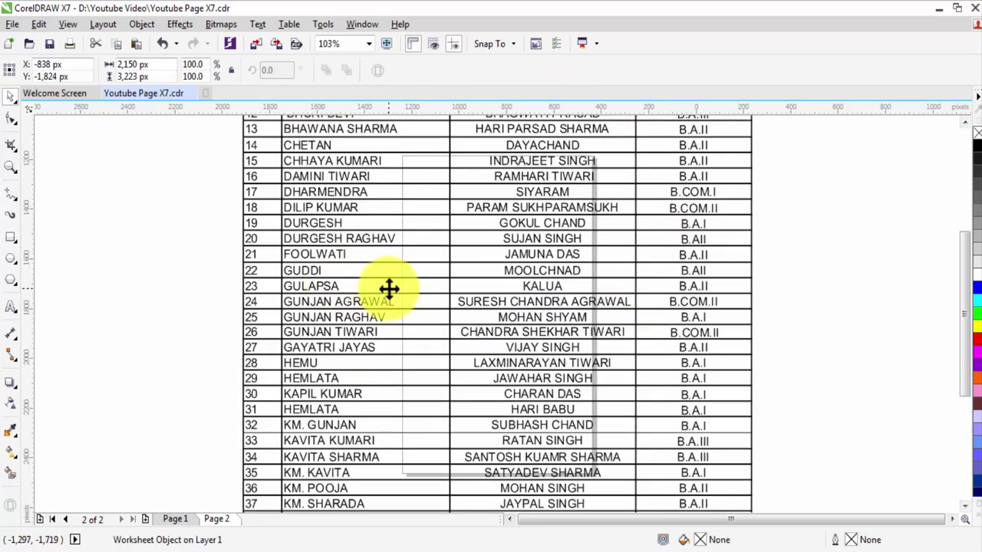
{"action": "scroll", "coordinate": [425, 291], "scroll_direction": "down", "scroll_amount": 3}
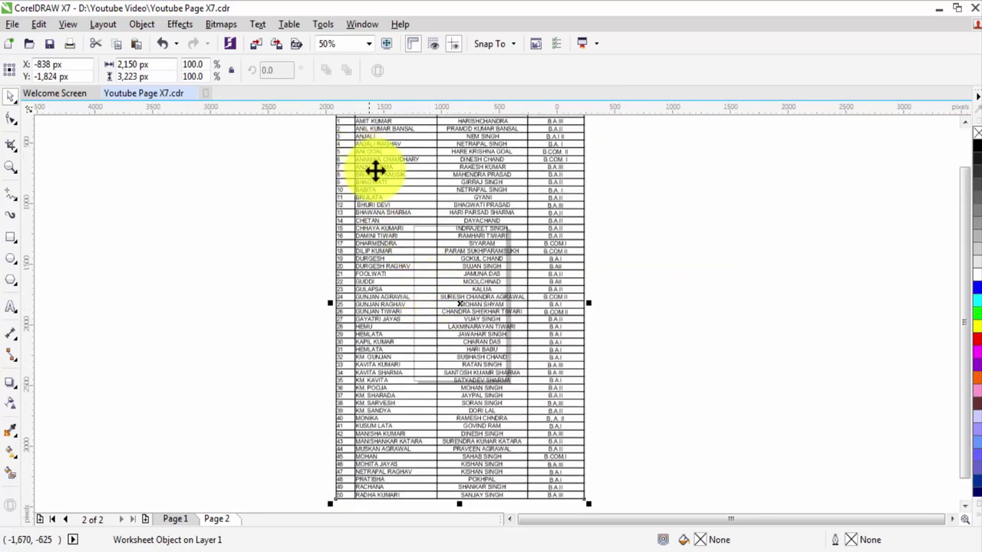
{"action": "scroll", "coordinate": [384, 241], "scroll_direction": "up", "scroll_amount": 2}
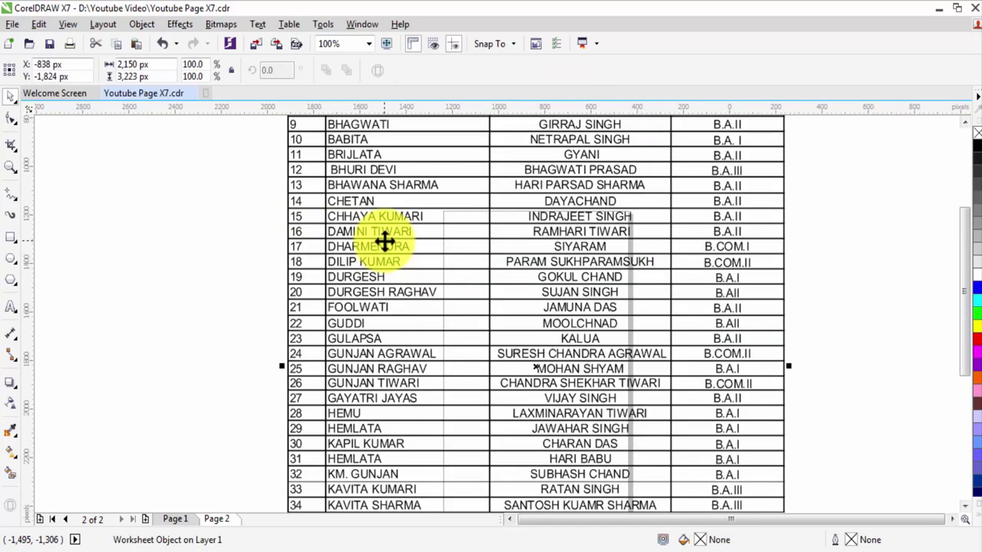
{"action": "scroll", "coordinate": [385, 241], "scroll_direction": "up", "scroll_amount": 2}
{"action": "scroll", "coordinate": [384, 241], "scroll_direction": "down", "scroll_amount": 2}
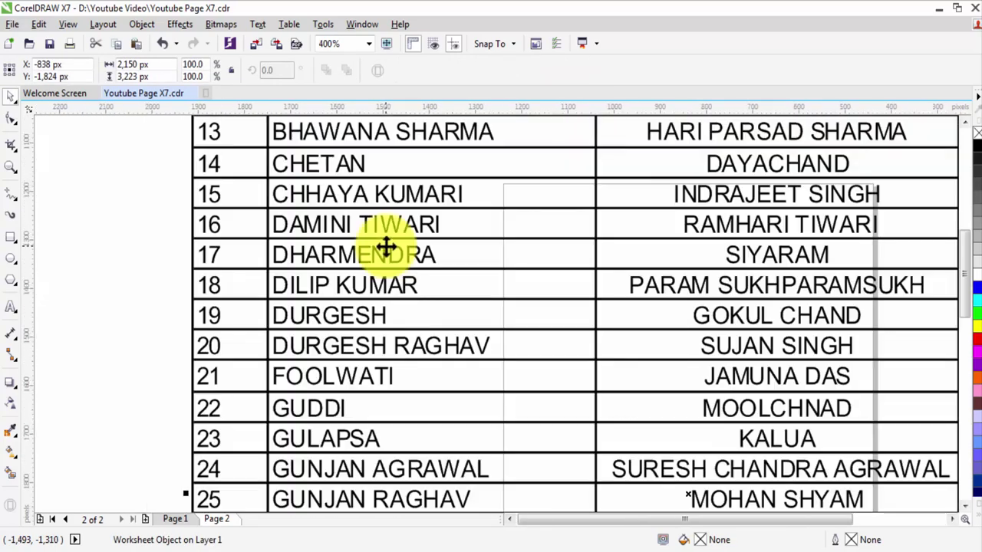
{"action": "scroll", "coordinate": [386, 248], "scroll_direction": "down", "scroll_amount": 1}
{"action": "scroll", "coordinate": [386, 248], "scroll_direction": "down", "scroll_amount": 1}
{"action": "scroll", "coordinate": [405, 248], "scroll_direction": "up", "scroll_amount": 2}
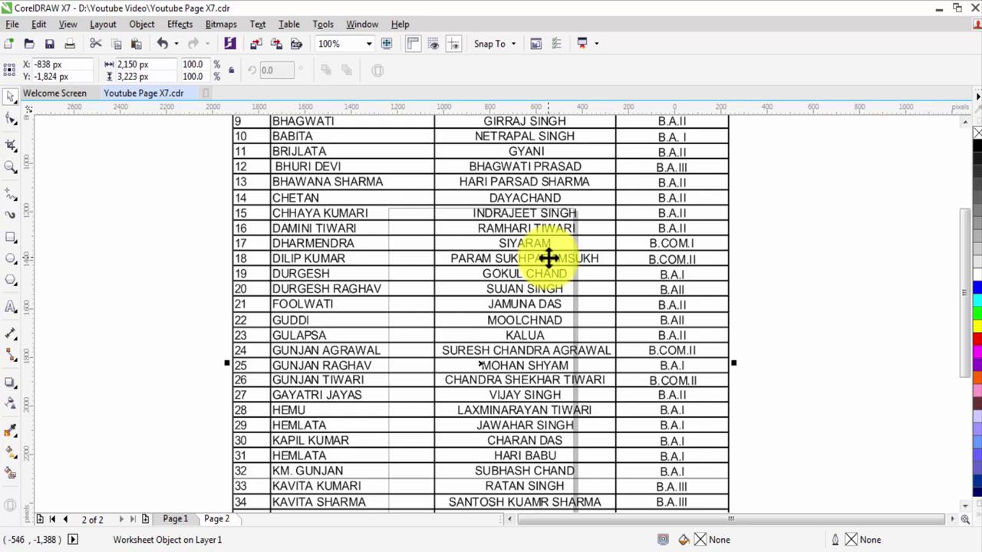
Step: Delete the pasted worksheet and Paste Special the table as Picture (Metafile)
{"action": "key", "text": "Delete"}
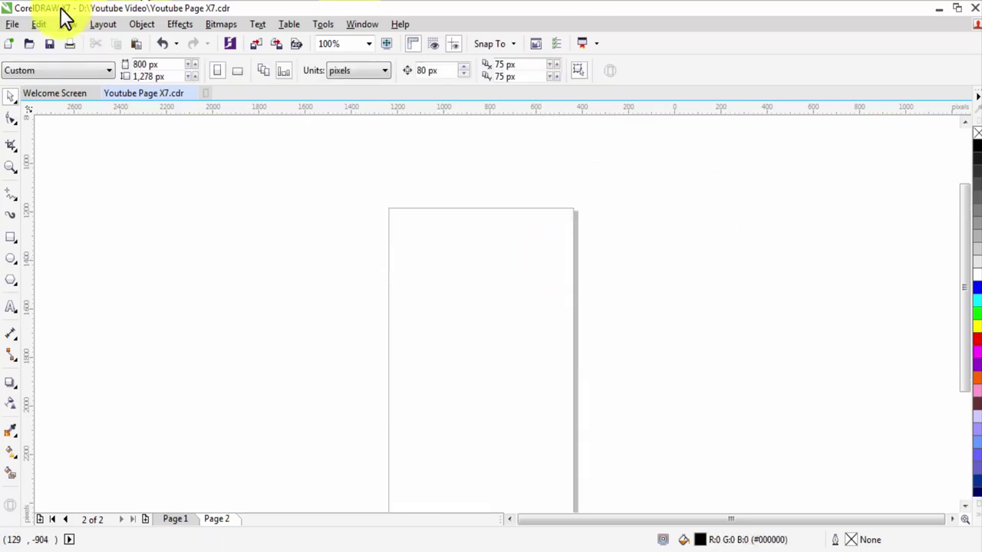
{"action": "left_click", "coordinate": [38, 24]}
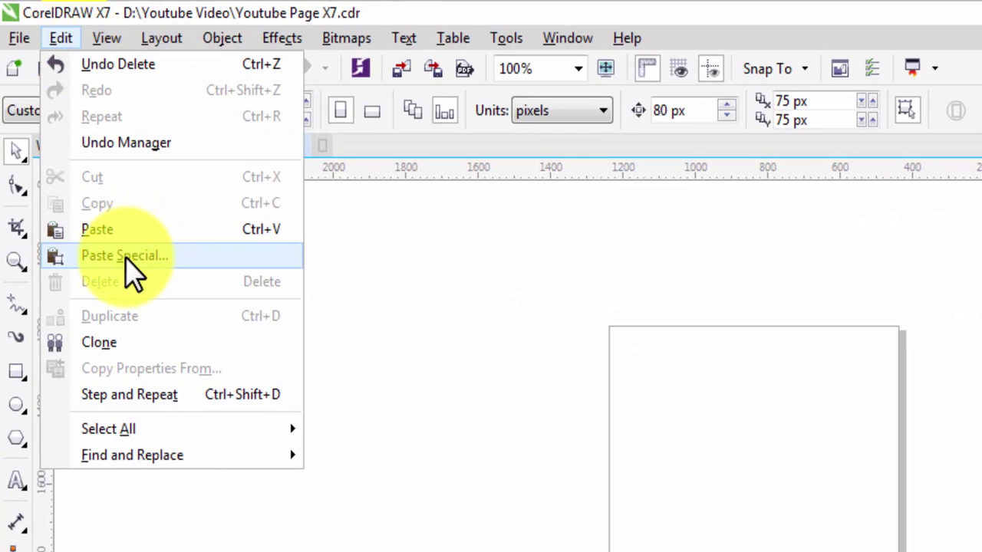
{"action": "left_click", "coordinate": [126, 259]}
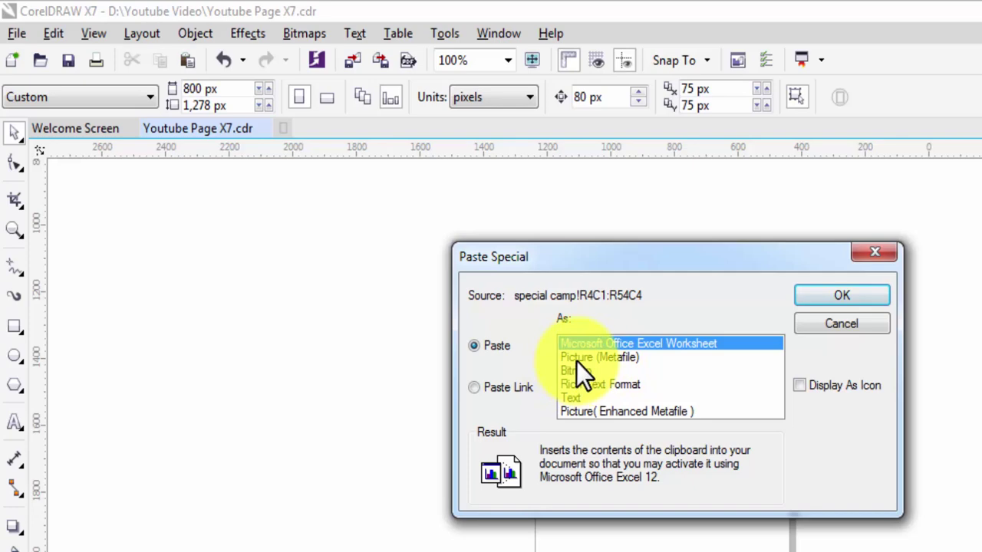
{"action": "left_click", "coordinate": [617, 357]}
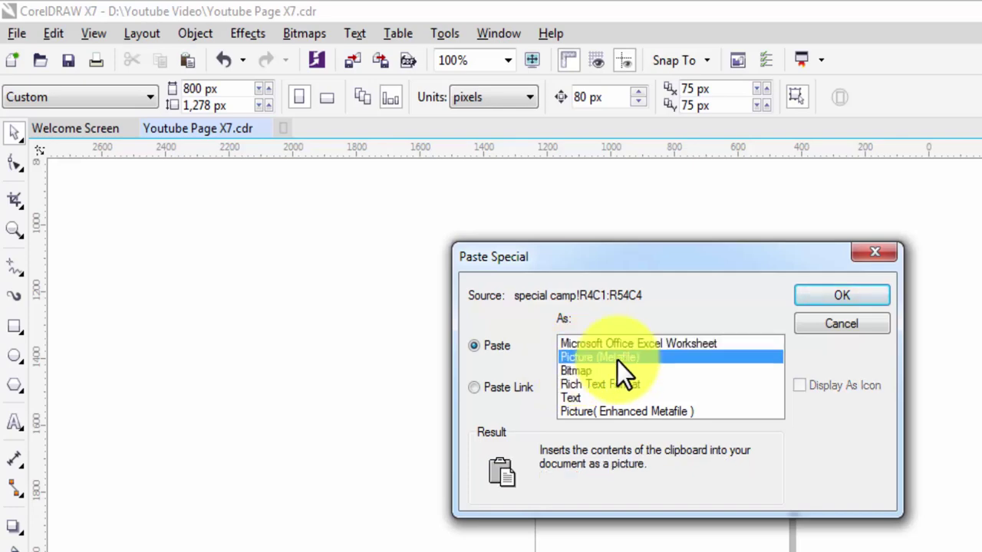
{"action": "left_click", "coordinate": [841, 296]}
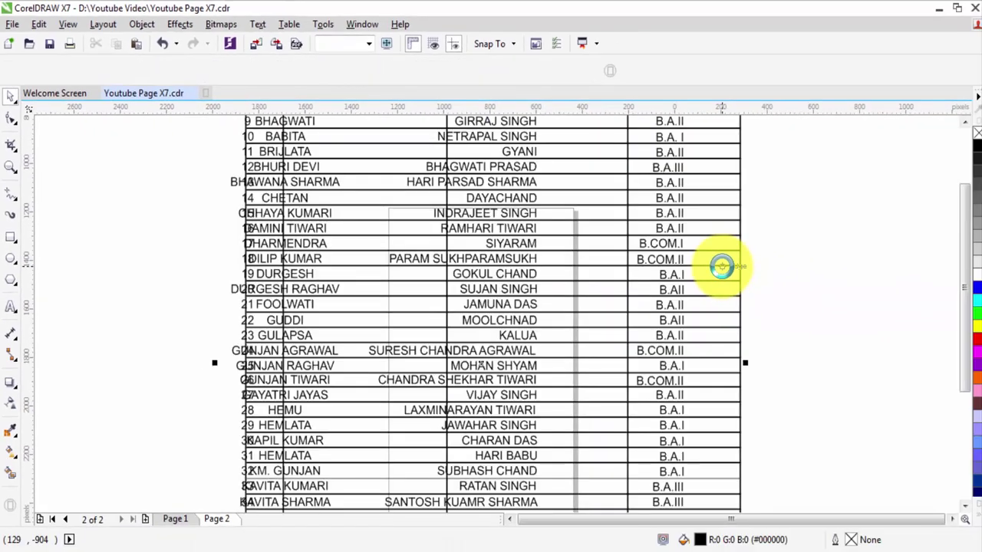
Step: Zoom in on the header rows at the top of the pasted student table
{"action": "scroll", "coordinate": [384, 244], "scroll_direction": "down", "scroll_amount": 2}
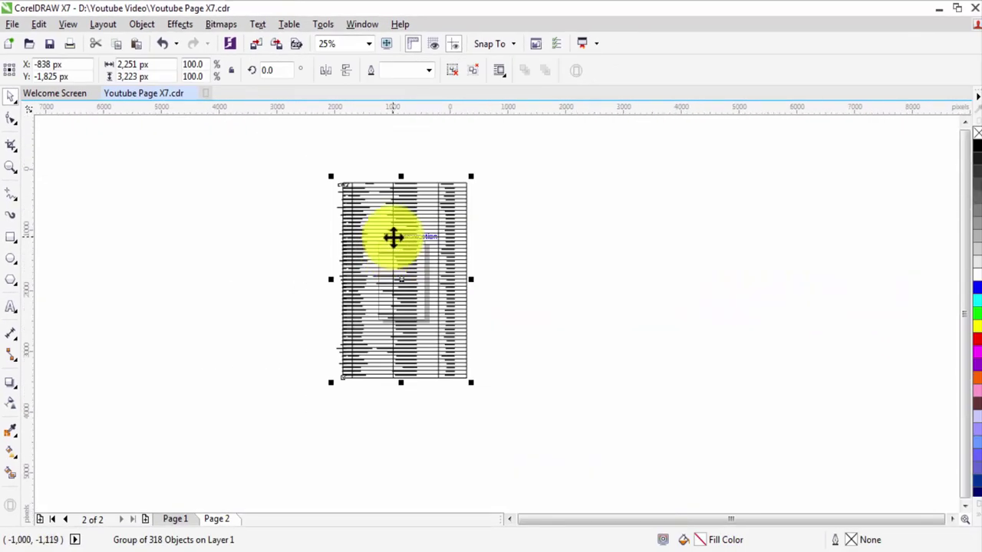
{"action": "key", "text": "z"}
{"action": "left_click_drag", "start_coordinate": [314, 167], "coordinate": [464, 254]}
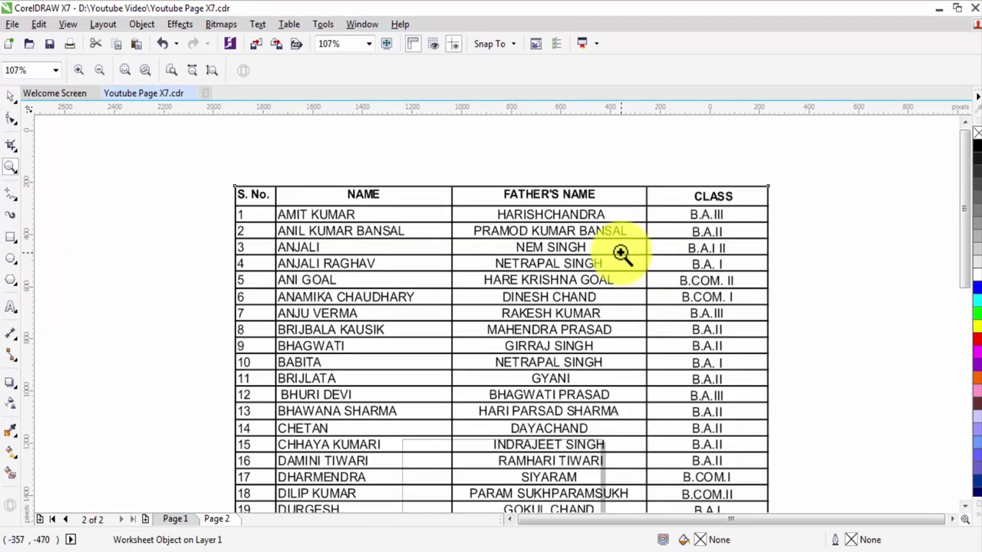
Step: Delete the table, re-paste it as Picture (Metafile), then delete it again to empty Page 2
{"action": "key", "text": "Delete"}
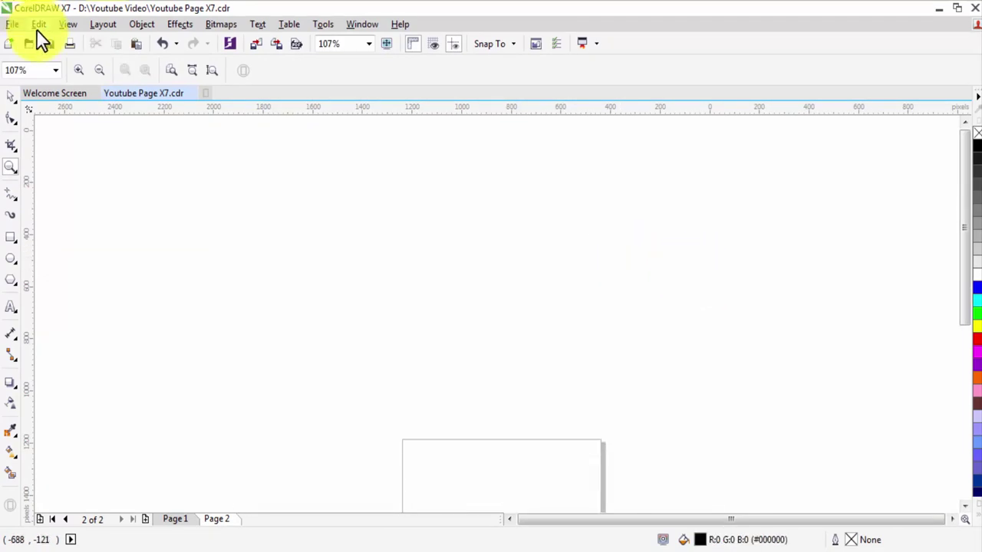
{"action": "left_click", "coordinate": [39, 24]}
{"action": "left_click", "coordinate": [80, 162]}
{"action": "left_click", "coordinate": [499, 269]}
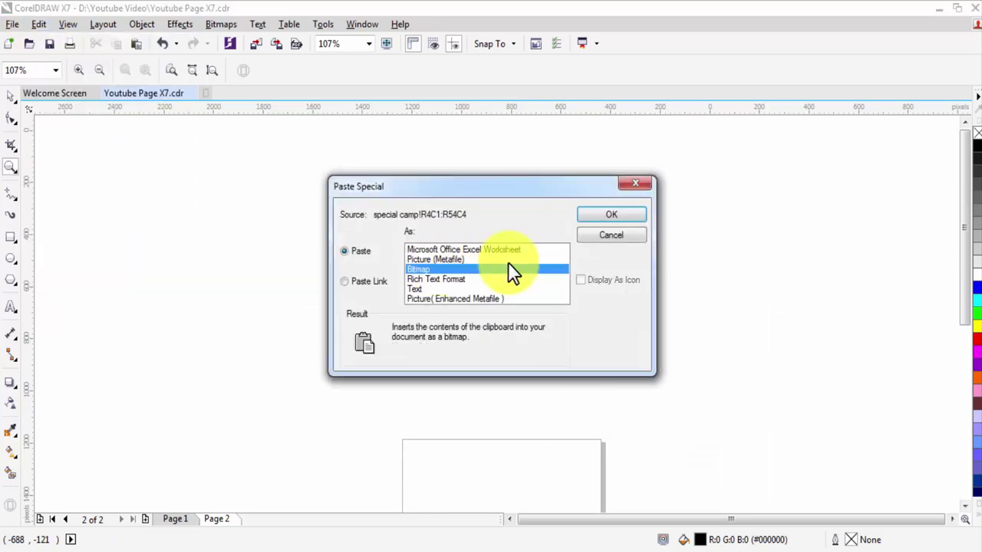
{"action": "left_click", "coordinate": [421, 259]}
{"action": "left_click", "coordinate": [612, 219]}
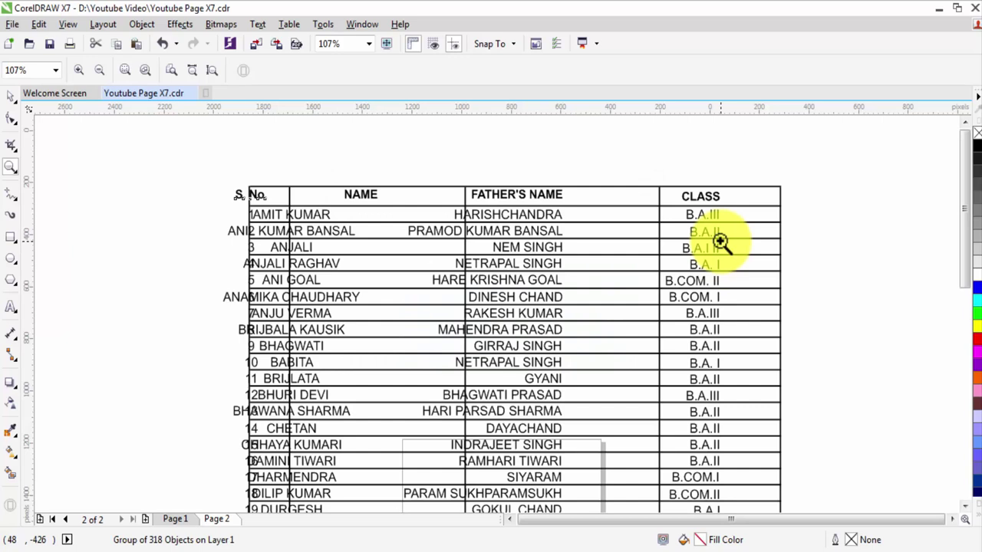
{"action": "key", "text": "Delete"}
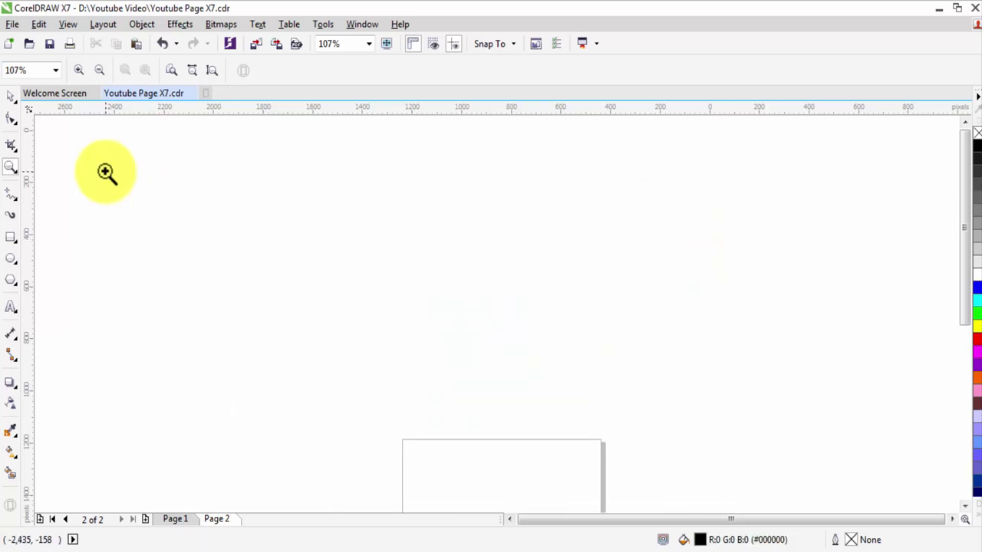
{"action": "scroll", "coordinate": [218, 239], "scroll_direction": "down", "scroll_amount": 4}
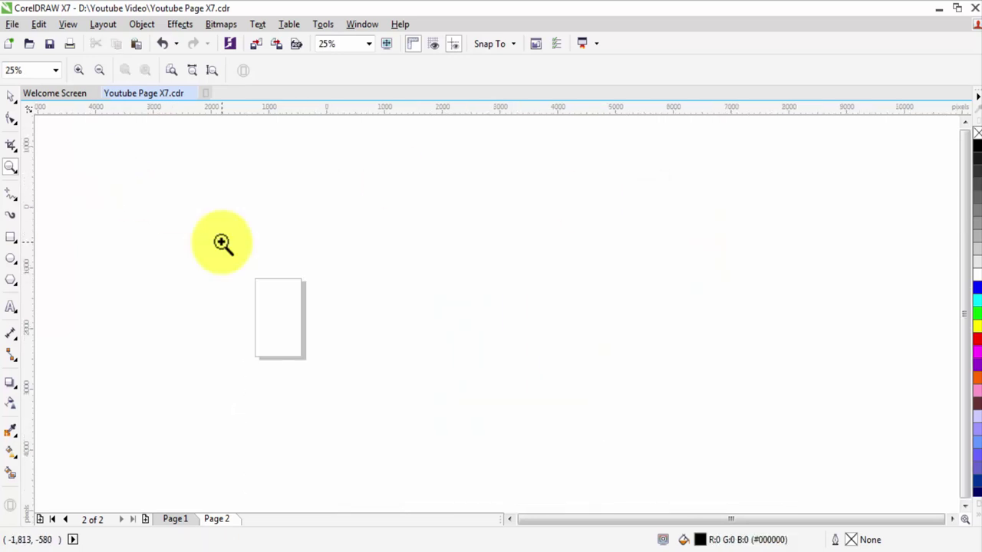
Step: Create a new Letter-size Untitled-1 document, then open and dismiss the Edit menu
{"action": "key", "text": "ctrl+n"}
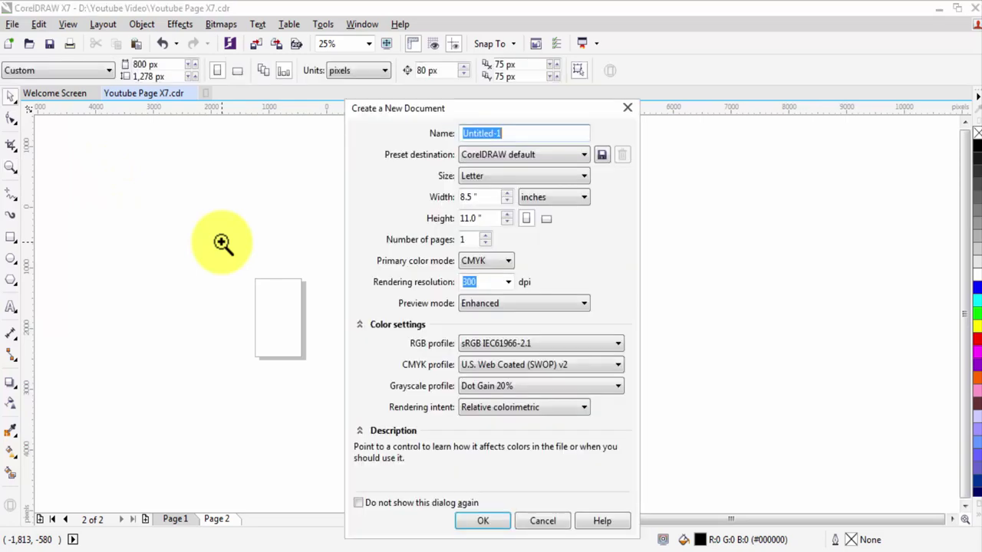
{"action": "left_click", "coordinate": [483, 521]}
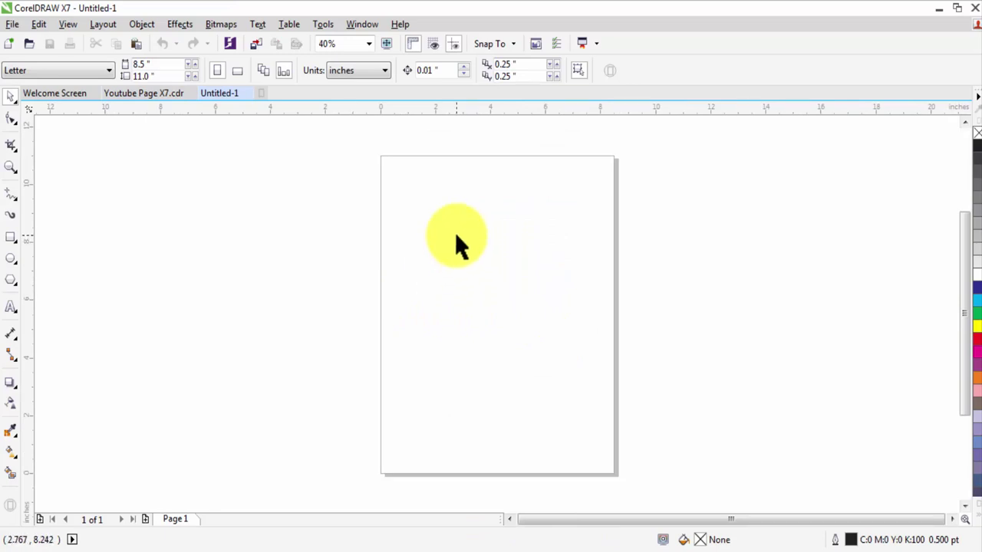
{"action": "left_click", "coordinate": [39, 25]}
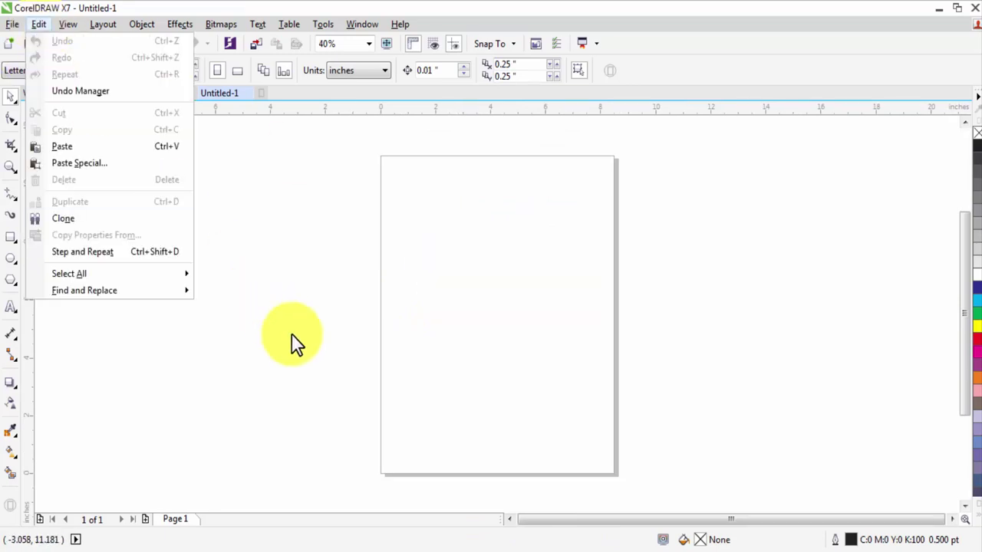
{"action": "left_click", "coordinate": [330, 549]}
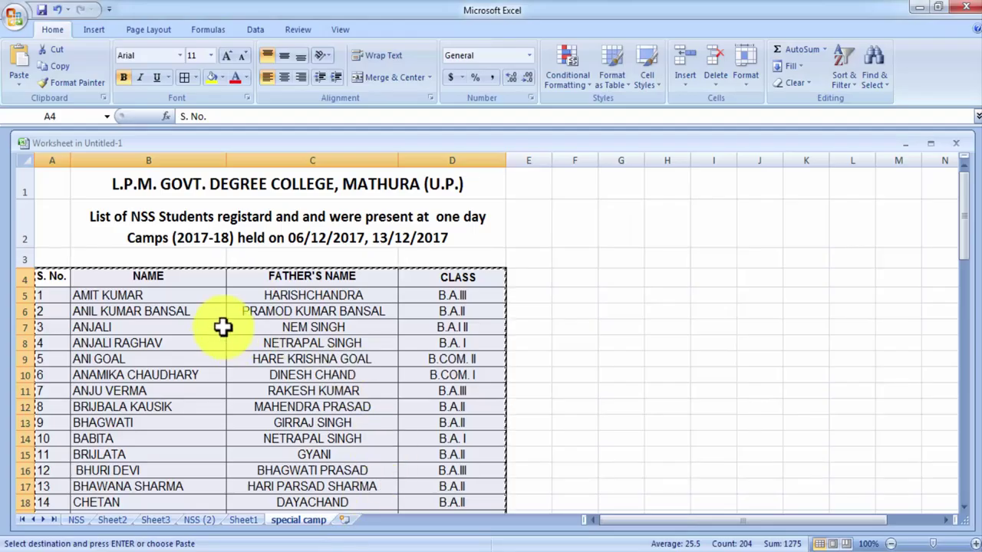
Step: Paste the student table into Untitled-1 as Picture (Metafile) and zoom to 150%
{"action": "key", "text": "alt+Tab"}
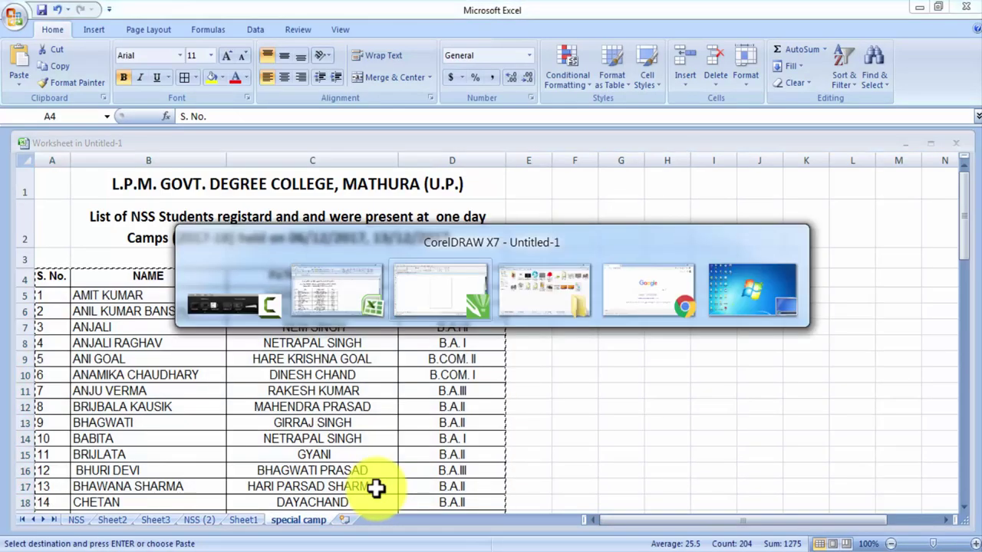
{"action": "left_click", "coordinate": [40, 25]}
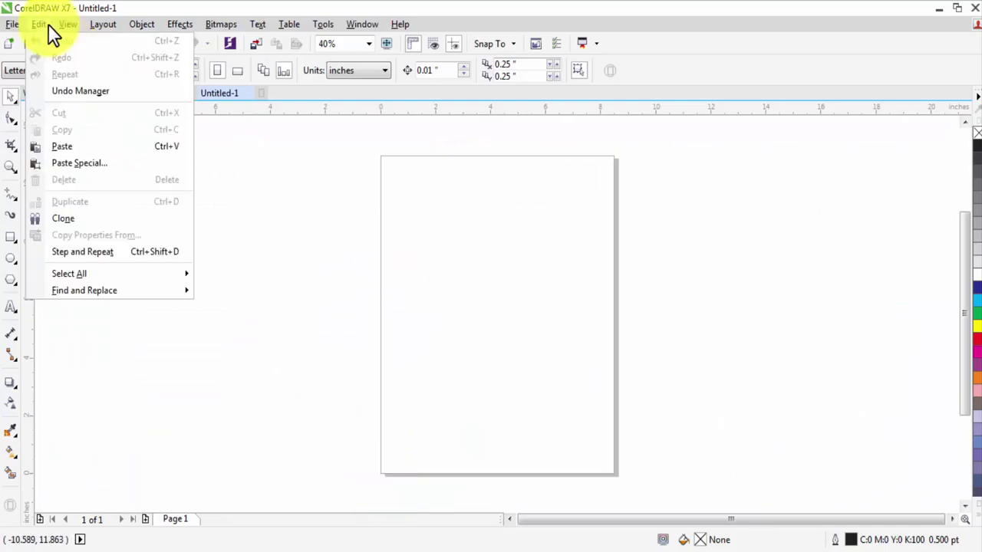
{"action": "left_click", "coordinate": [67, 164]}
{"action": "left_click", "coordinate": [540, 261]}
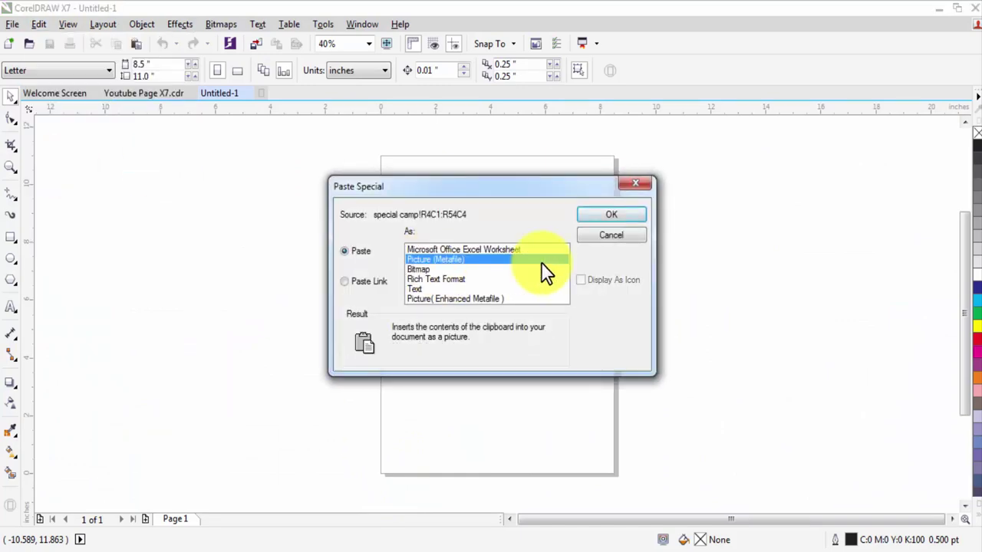
{"action": "left_click", "coordinate": [606, 217]}
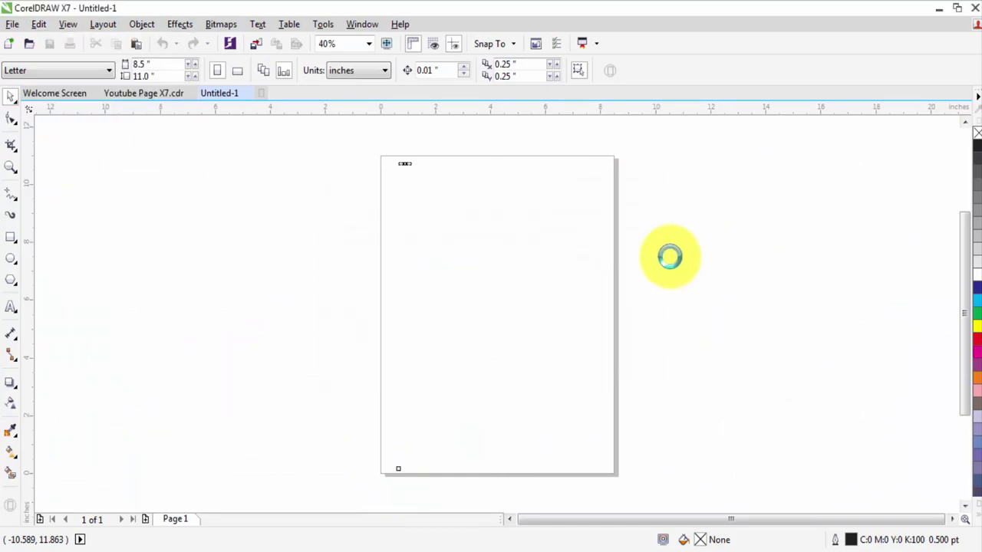
{"action": "scroll", "coordinate": [487, 163], "scroll_direction": "up", "scroll_amount": 2}
{"action": "scroll", "coordinate": [489, 169], "scroll_direction": "up", "scroll_amount": 2}
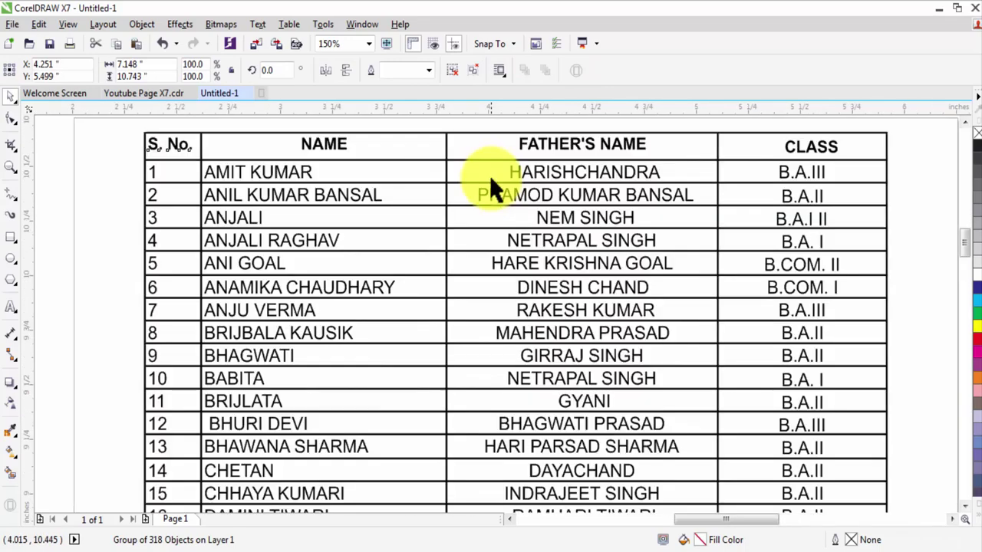
{"action": "scroll", "coordinate": [489, 178], "scroll_direction": "up", "scroll_amount": 2}
{"action": "scroll", "coordinate": [489, 183], "scroll_direction": "down", "scroll_amount": 2}
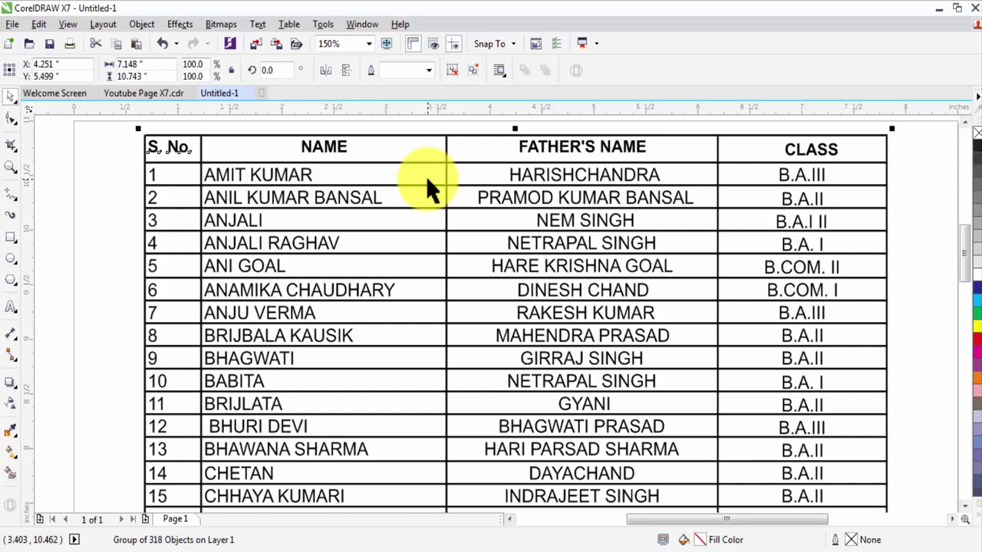
Step: Select the pasted table group and ungroup it into 318 separate objects
{"action": "left_click", "coordinate": [106, 169]}
{"action": "left_click", "coordinate": [168, 147]}
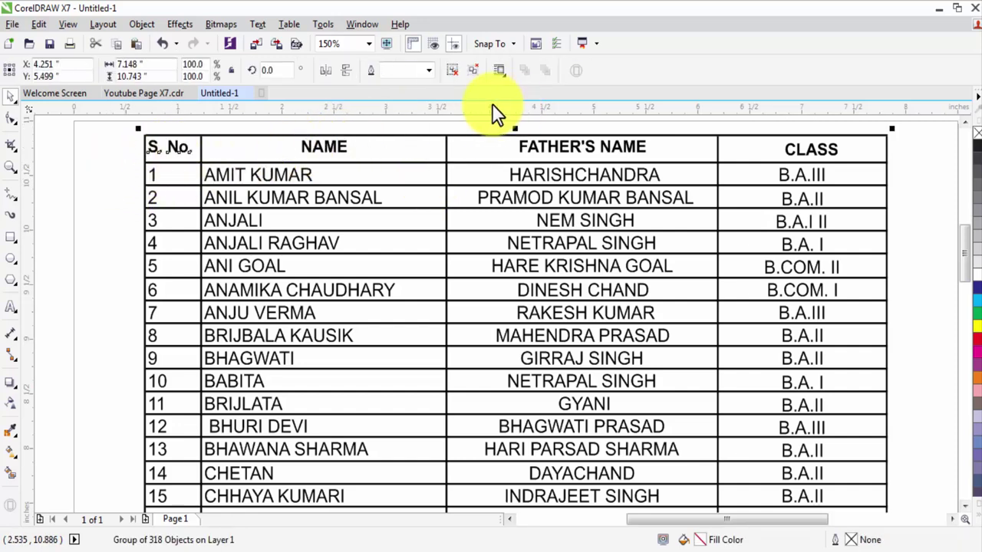
{"action": "left_click", "coordinate": [455, 72]}
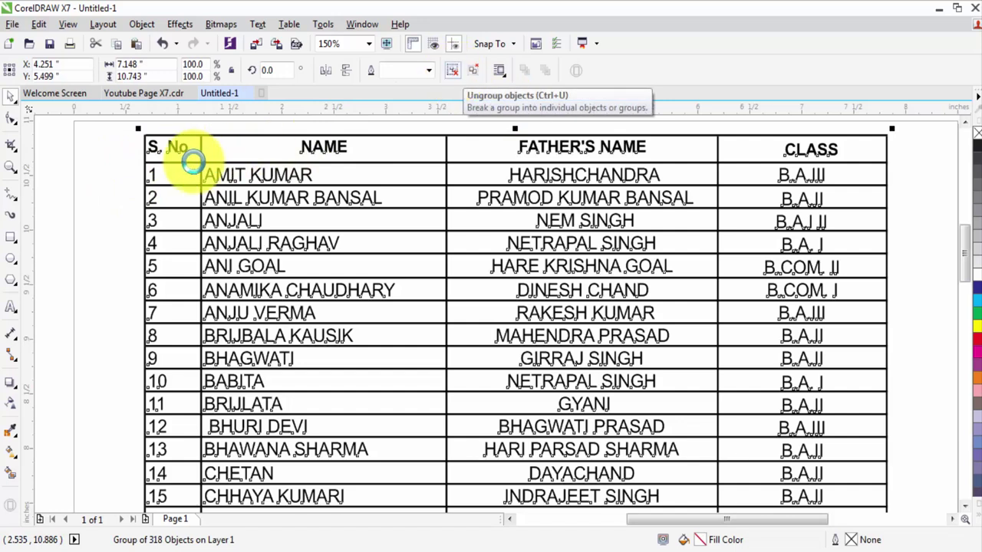
{"action": "left_click", "coordinate": [53, 135]}
{"action": "left_click", "coordinate": [239, 172]}
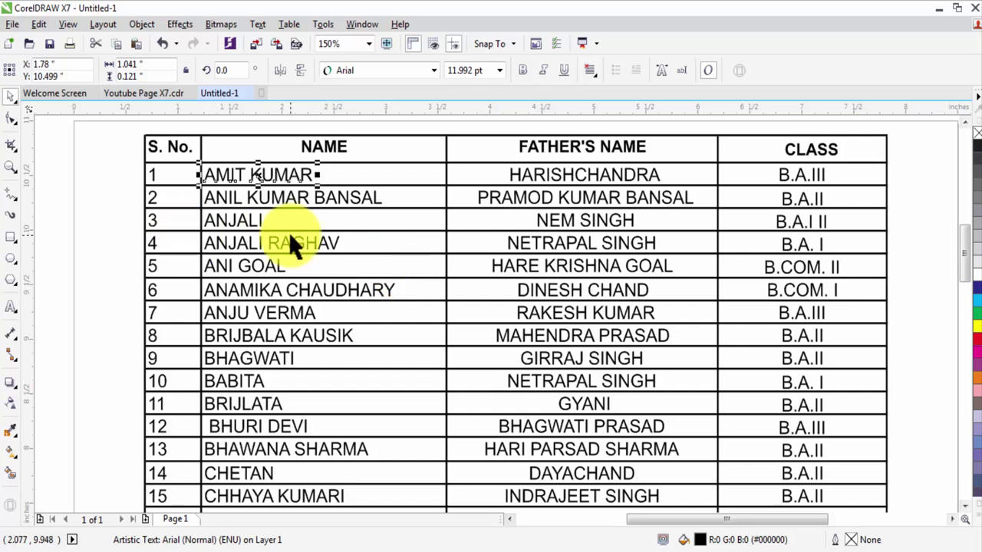
{"action": "left_click", "coordinate": [247, 135]}
{"action": "left_click", "coordinate": [84, 154]}
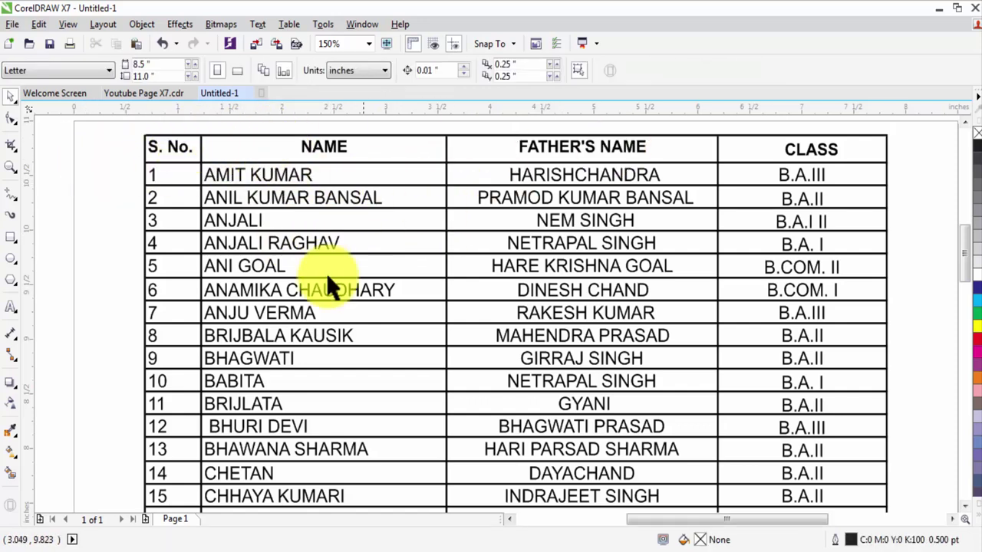
{"action": "left_click", "coordinate": [200, 136]}
{"action": "left_click", "coordinate": [218, 135]}
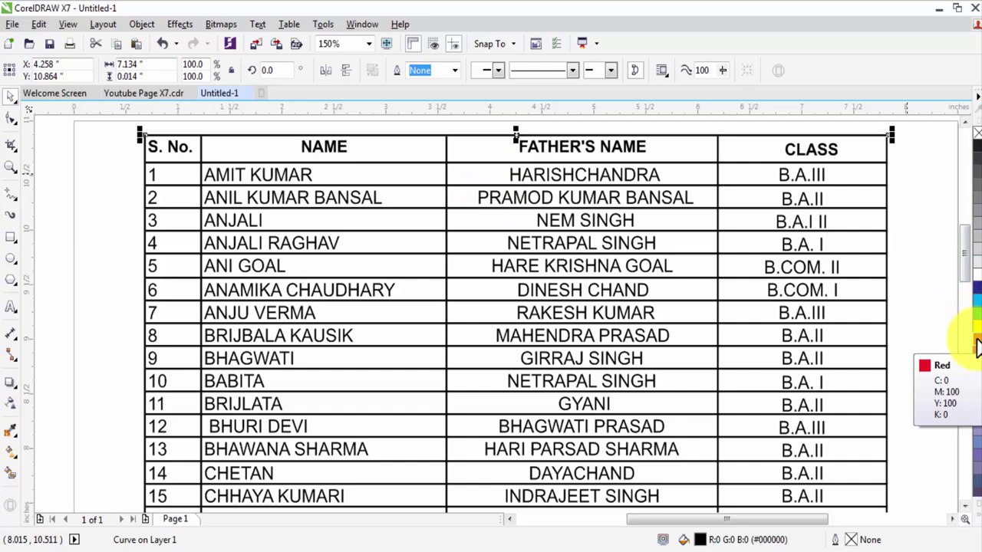
{"action": "right_click", "coordinate": [978, 346]}
{"action": "scroll", "coordinate": [475, 143], "scroll_direction": "up", "scroll_amount": 4}
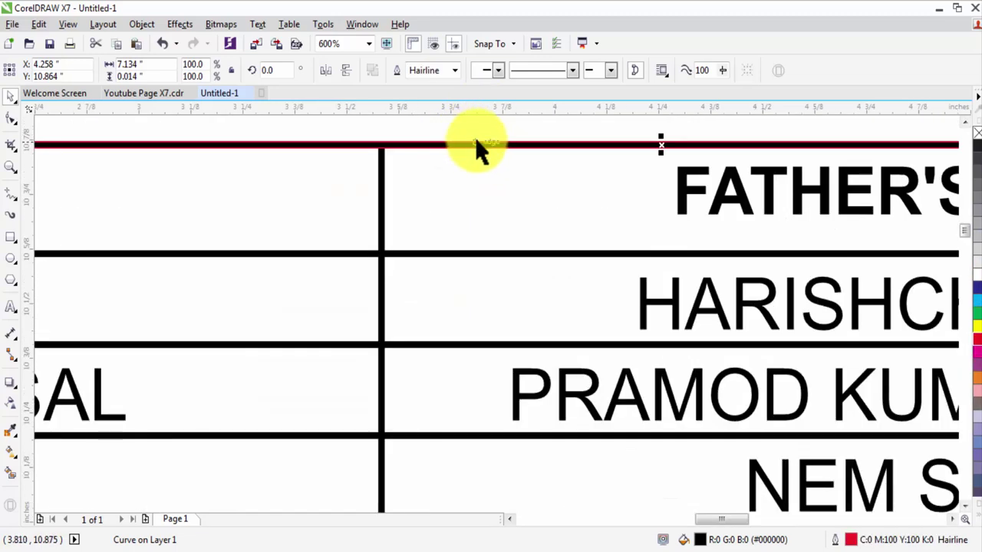
{"action": "scroll", "coordinate": [479, 150], "scroll_direction": "up", "scroll_amount": 8}
{"action": "scroll", "coordinate": [486, 175], "scroll_direction": "down", "scroll_amount": 1}
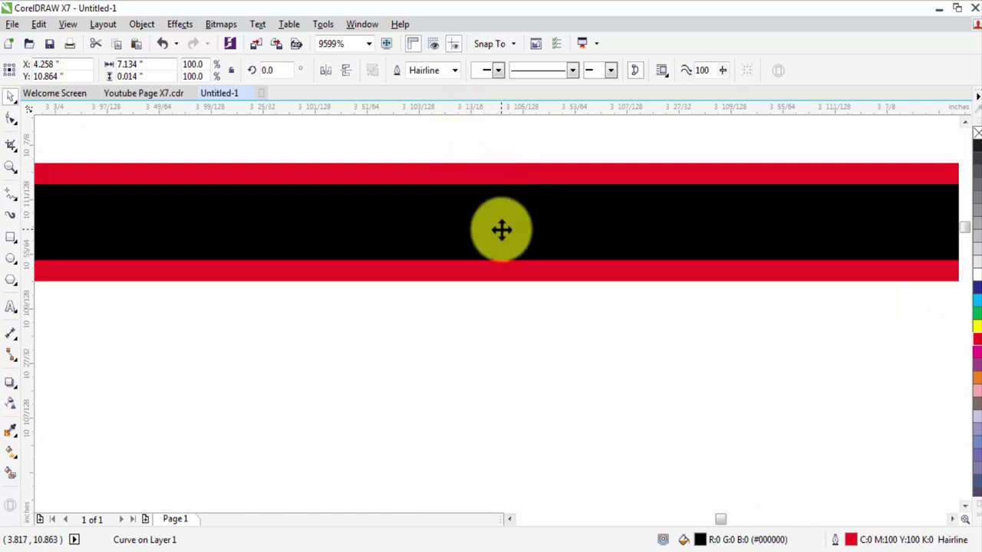
{"action": "key", "text": "ctrl+z"}
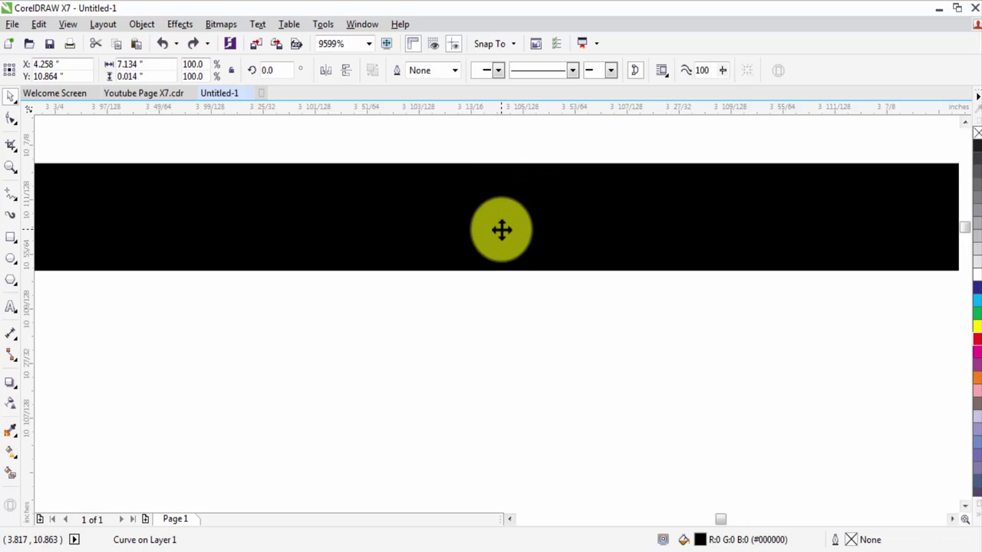
{"action": "key", "text": "shift+F4"}
{"action": "left_click", "coordinate": [358, 136]}
{"action": "key", "text": "z"}
Step: Marquee-select the student names in the NAME column from the first row down to row 50
{"action": "left_click", "coordinate": [548, 193]}
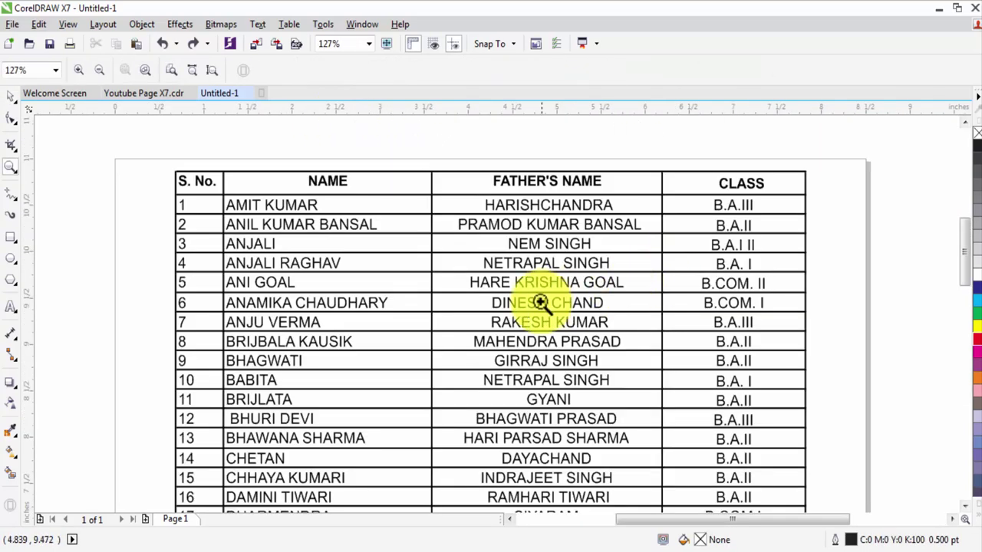
{"action": "key", "text": "space"}
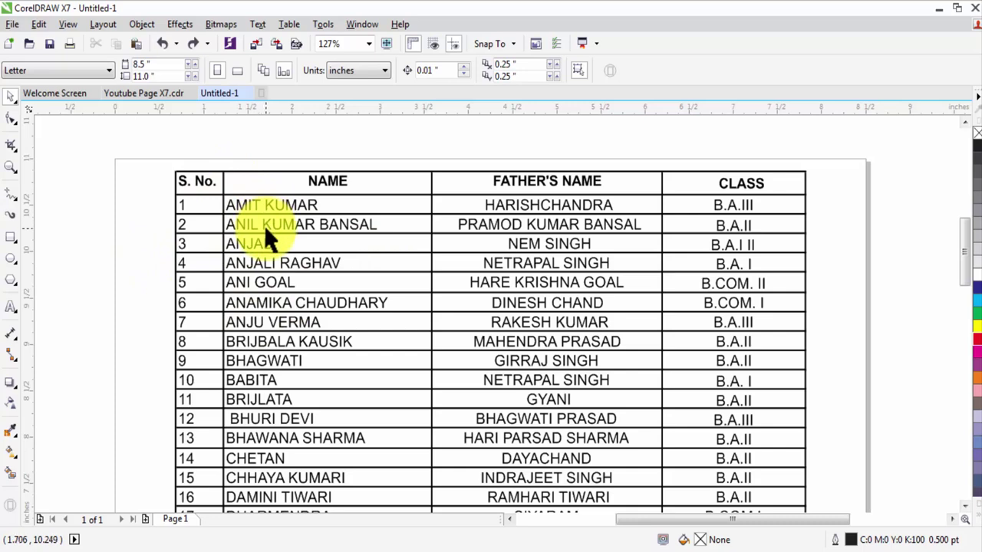
{"action": "scroll", "coordinate": [387, 303], "scroll_direction": "down", "scroll_amount": 2}
{"action": "scroll", "coordinate": [346, 245], "scroll_direction": "down", "scroll_amount": 5}
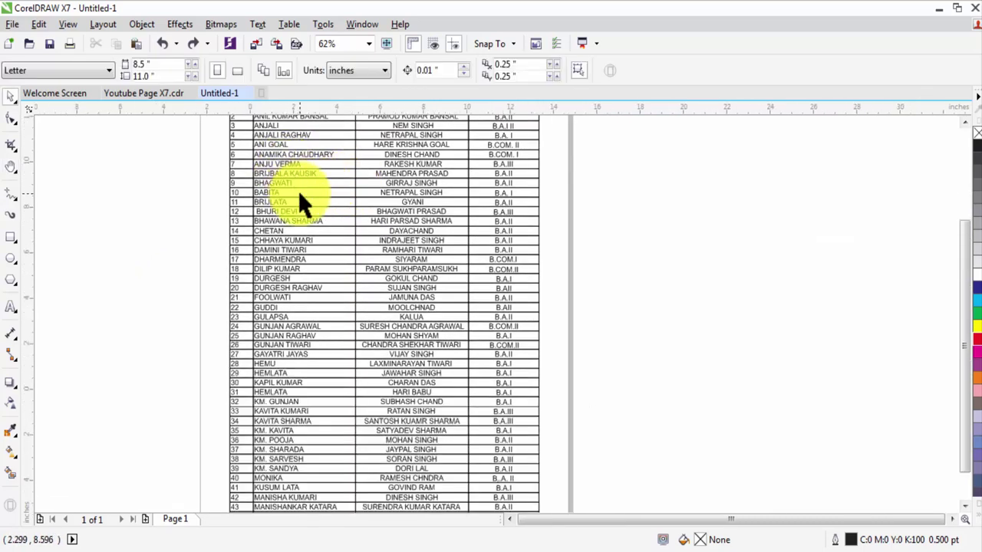
{"action": "scroll", "coordinate": [208, 146], "scroll_direction": "up", "scroll_amount": 1}
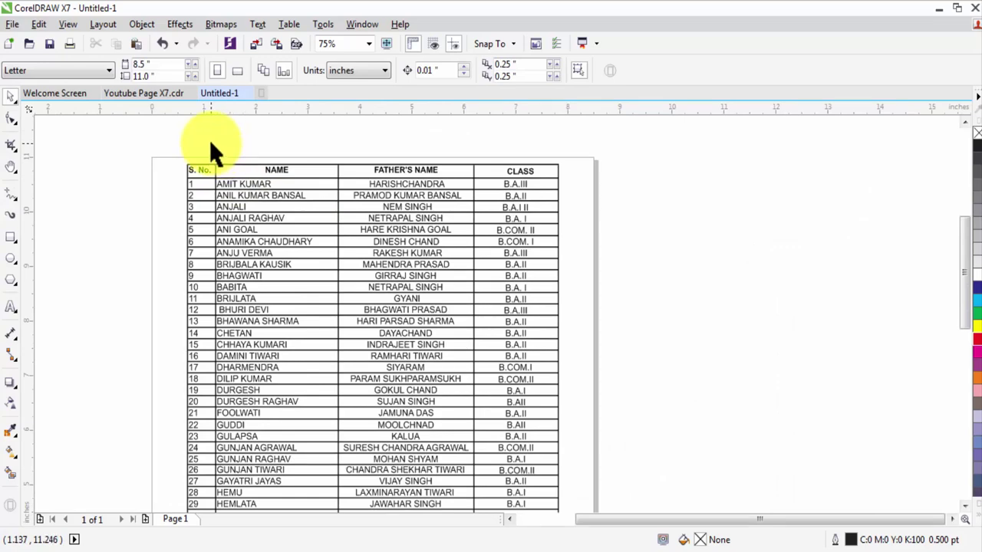
{"action": "mouse_move", "coordinate": [211, 143]}
{"action": "left_mouse_down"}
{"action": "mouse_move", "coordinate": [289, 319]}
{"action": "mouse_move", "coordinate": [326, 506]}
{"action": "left_mouse_up"}
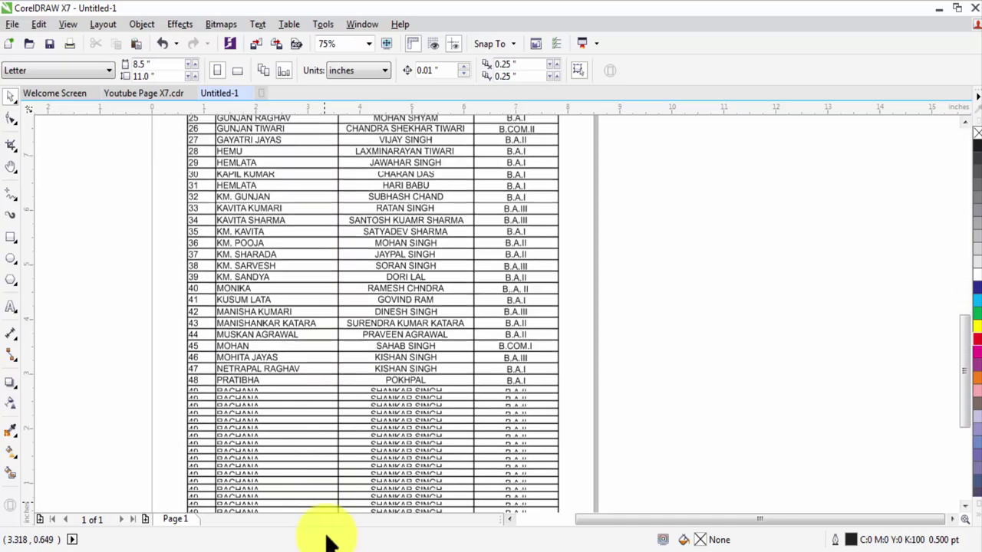
{"action": "left_click_drag", "start_coordinate": [327, 507], "coordinate": [329, 445]}
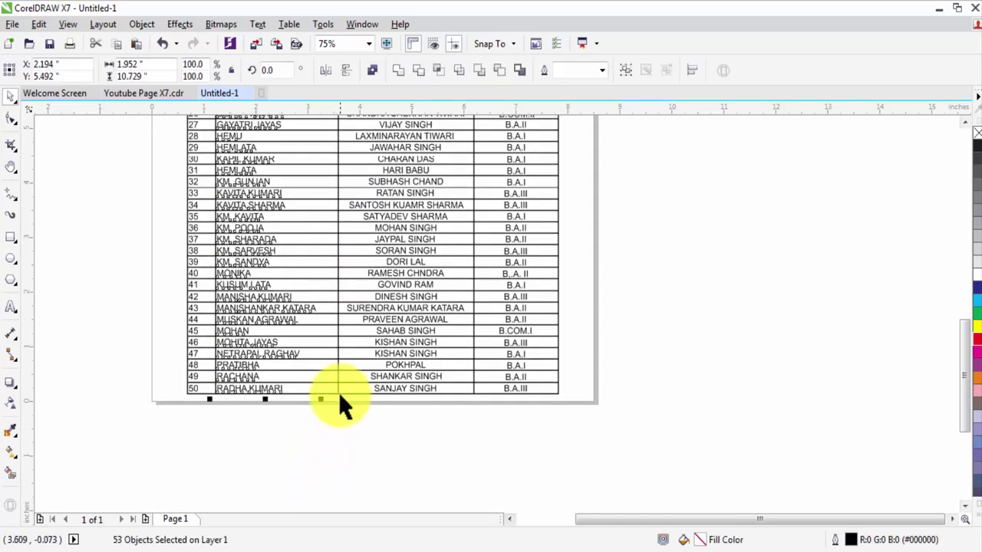
Step: Finish marquee-selecting the 53 NAME column objects and zoom into the header area
{"action": "key", "text": "h"}
{"action": "left_click_drag", "start_coordinate": [365, 316], "coordinate": [394, 499]}
{"action": "scroll", "coordinate": [393, 499], "scroll_direction": "up", "scroll_amount": 5}
{"action": "scroll", "coordinate": [338, 437], "scroll_direction": "up", "scroll_amount": 5}
{"action": "key", "text": "z"}
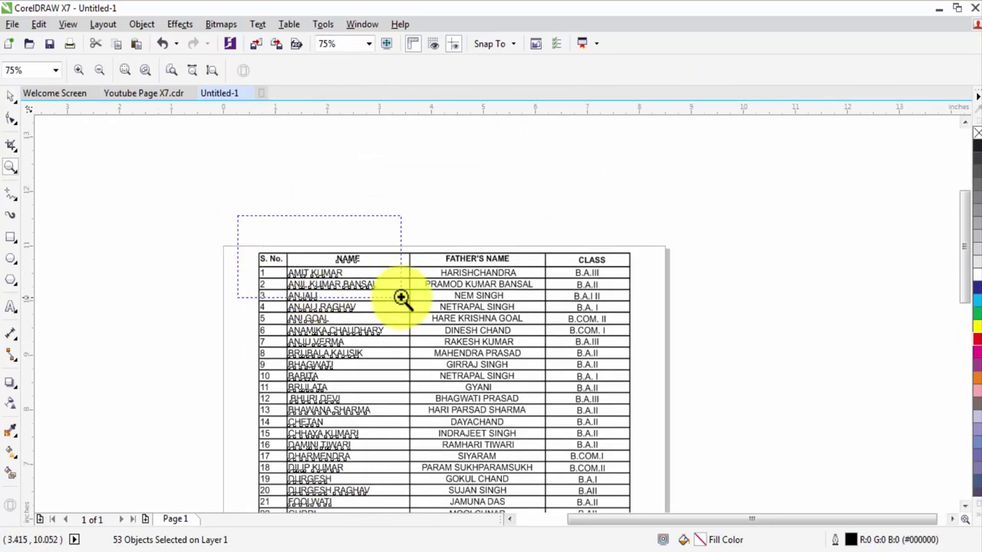
{"action": "left_click_drag", "start_coordinate": [237, 213], "coordinate": [401, 300]}
Step: Shift-click away the NAME header and vertical divider so only the 50 names stay selected
{"action": "left_click", "coordinate": [591, 324], "text": "shift"}
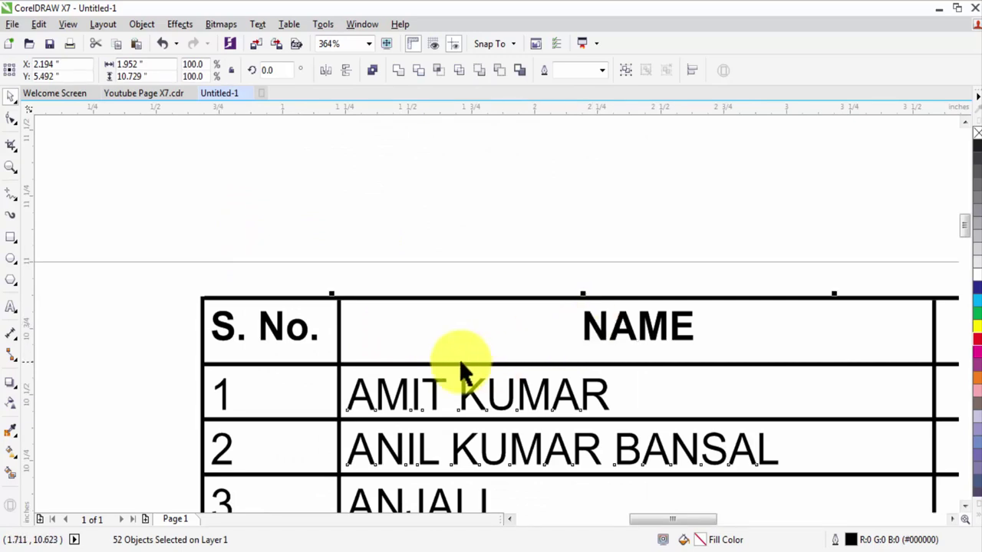
{"action": "scroll", "coordinate": [341, 315], "scroll_direction": "up", "scroll_amount": 2}
{"action": "scroll", "coordinate": [337, 303], "scroll_direction": "up", "scroll_amount": 4}
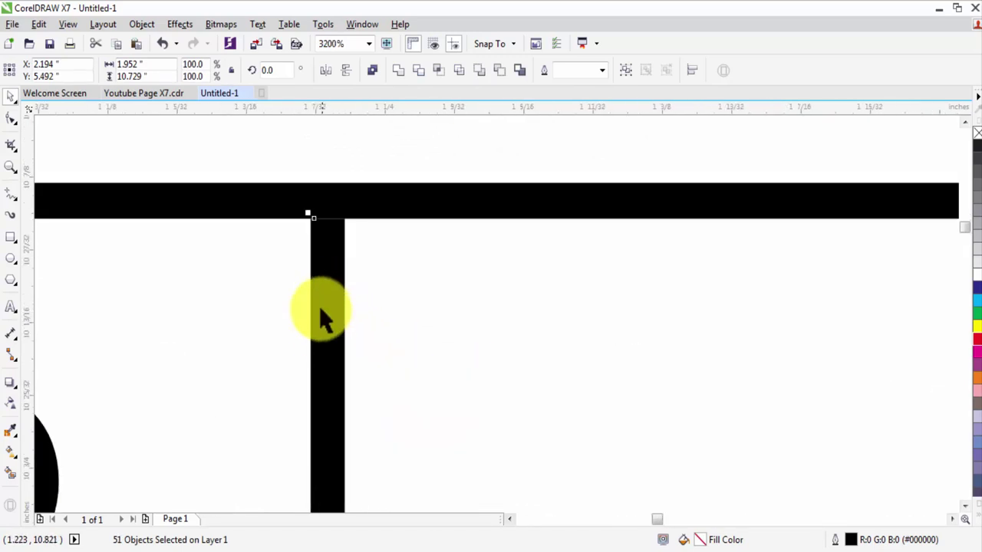
{"action": "left_click", "coordinate": [312, 221], "text": "shift"}
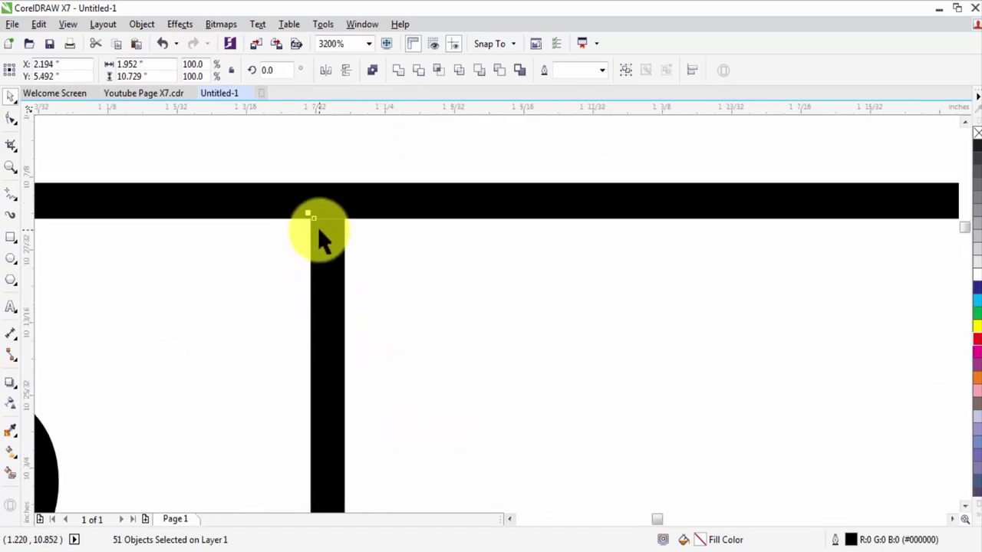
{"action": "left_click", "coordinate": [313, 217], "text": "shift"}
{"action": "scroll", "coordinate": [395, 309], "scroll_direction": "down", "scroll_amount": 6}
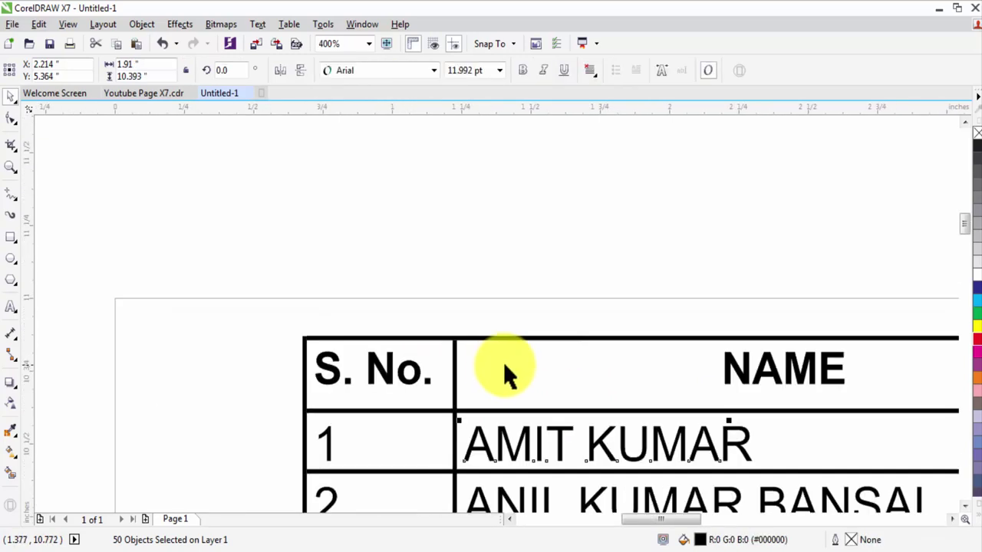
{"action": "scroll", "coordinate": [503, 361], "scroll_direction": "down", "scroll_amount": 4}
{"action": "scroll", "coordinate": [531, 382], "scroll_direction": "down", "scroll_amount": 2}
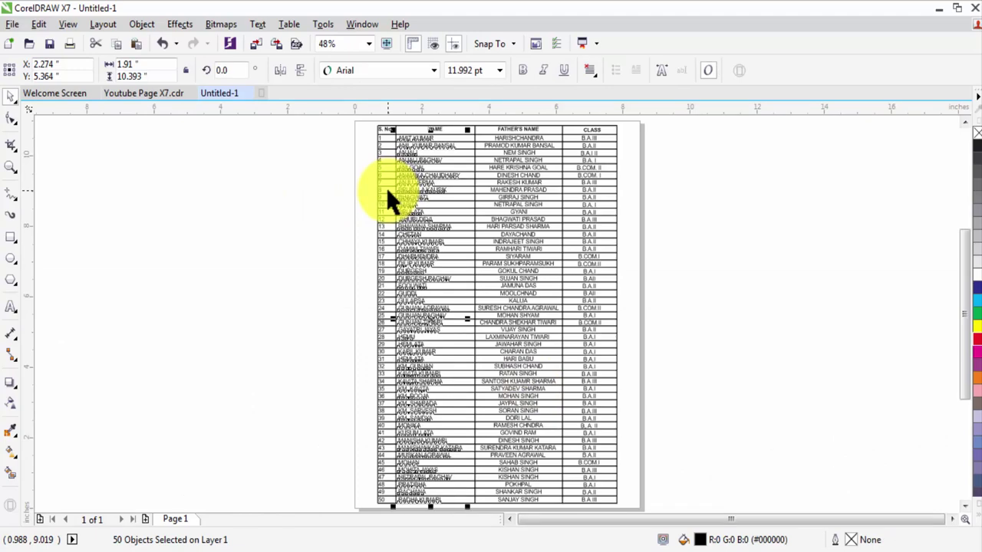
Step: Nudge the 50 selected names slightly right, away from the S. No. divider
{"action": "key", "text": "z"}
{"action": "left_click_drag", "start_coordinate": [319, 171], "coordinate": [567, 261]}
{"action": "key", "text": "space"}
{"action": "key", "text": "Right"}
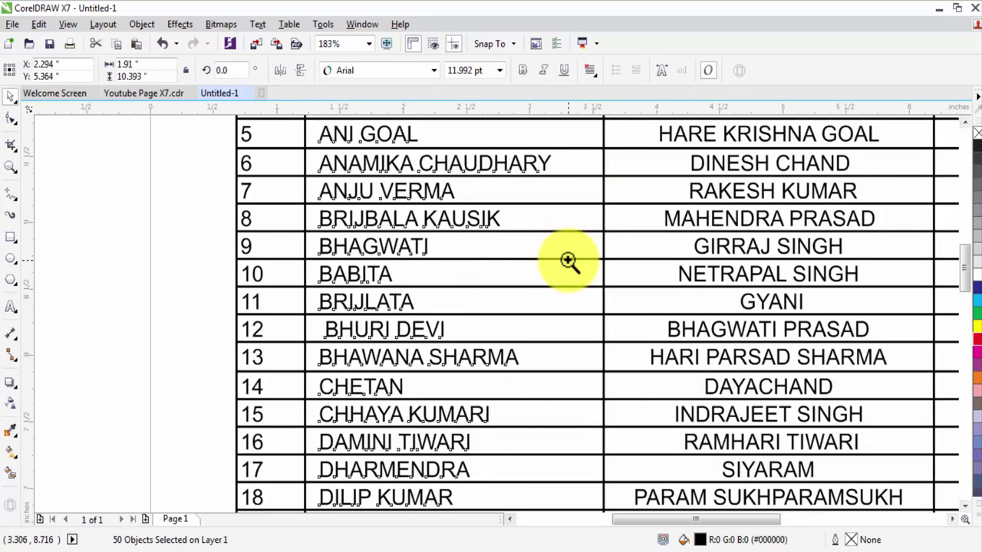
{"action": "key", "text": "Right"}
{"action": "scroll", "coordinate": [568, 261], "scroll_direction": "down", "scroll_amount": 4}
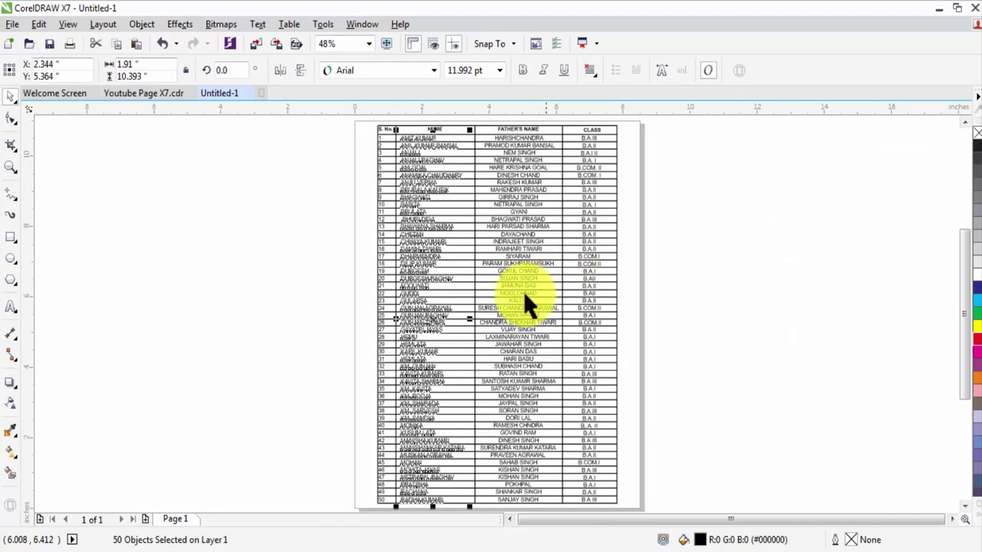
{"action": "left_click_drag", "start_coordinate": [356, 133], "coordinate": [565, 317]}
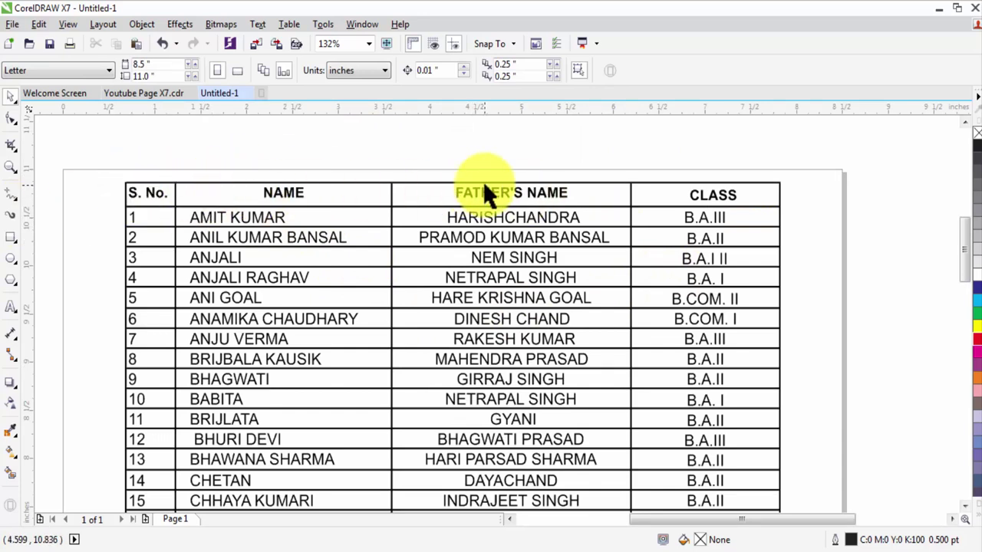
Step: Stretch the header's top line into a band, fill it yellow and send it behind the titles
{"action": "scroll", "coordinate": [375, 191], "scroll_direction": "up", "scroll_amount": 4}
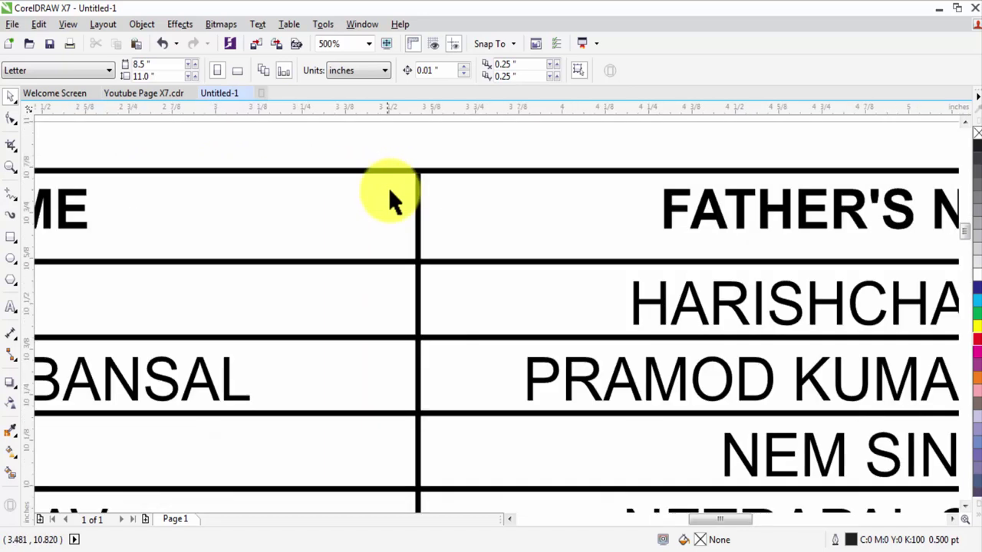
{"action": "left_click", "coordinate": [450, 171]}
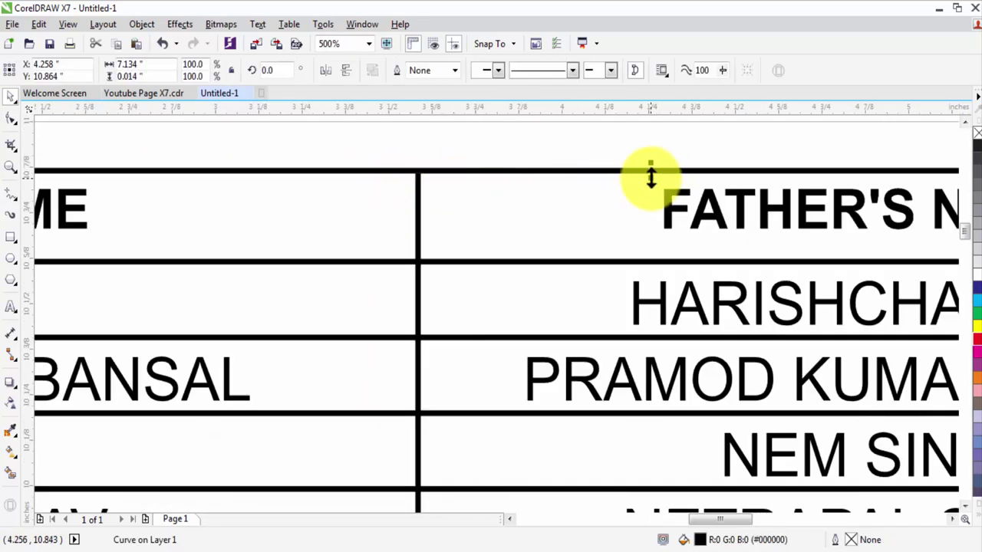
{"action": "left_click_drag", "start_coordinate": [651, 175], "coordinate": [657, 265]}
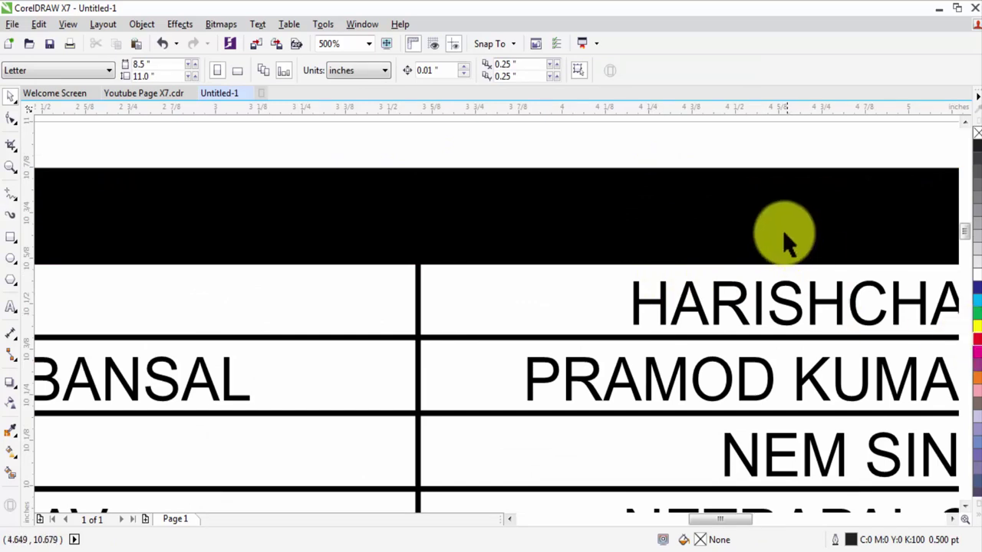
{"action": "left_click", "coordinate": [783, 230]}
{"action": "left_click", "coordinate": [977, 325]}
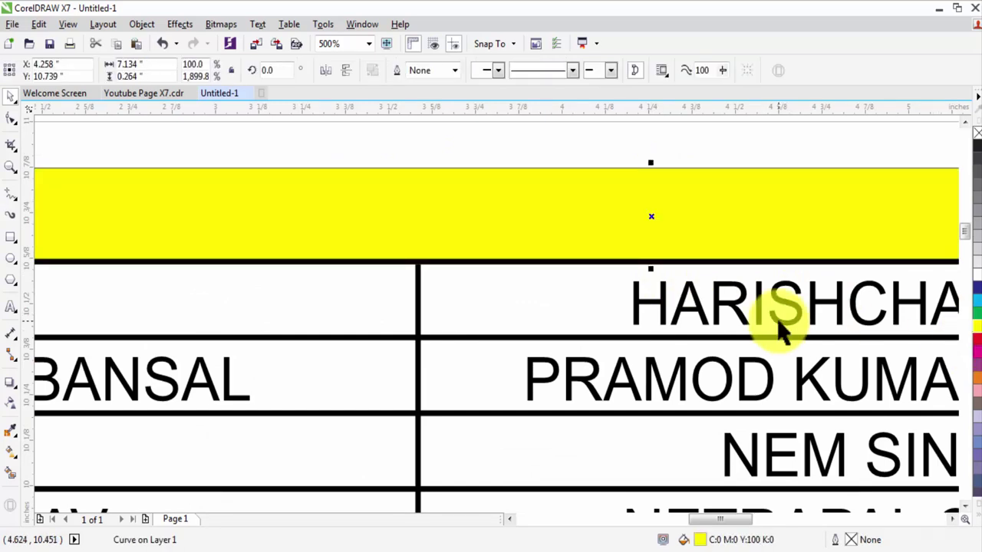
{"action": "key", "text": "shift+Page_Down"}
{"action": "key", "text": "Escape"}
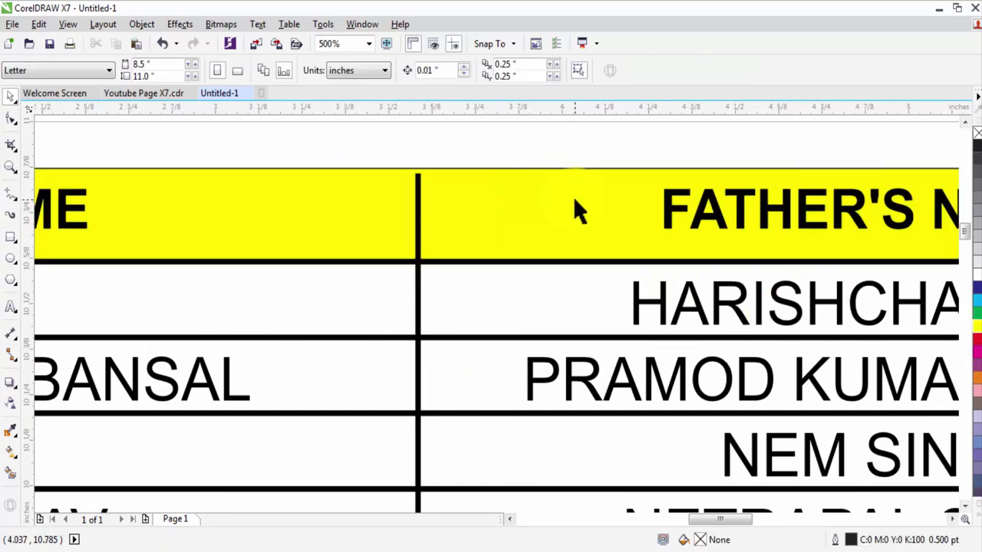
Step: Extend the yellow band's bottom edge down to the row line beneath the header
{"action": "left_click", "coordinate": [579, 211]}
{"action": "scroll", "coordinate": [673, 296], "scroll_direction": "up", "scroll_amount": 2}
{"action": "scroll", "coordinate": [588, 220], "scroll_direction": "up", "scroll_amount": 2}
{"action": "left_click_drag", "start_coordinate": [583, 198], "coordinate": [588, 213]}
{"action": "scroll", "coordinate": [588, 215], "scroll_direction": "down", "scroll_amount": 2}
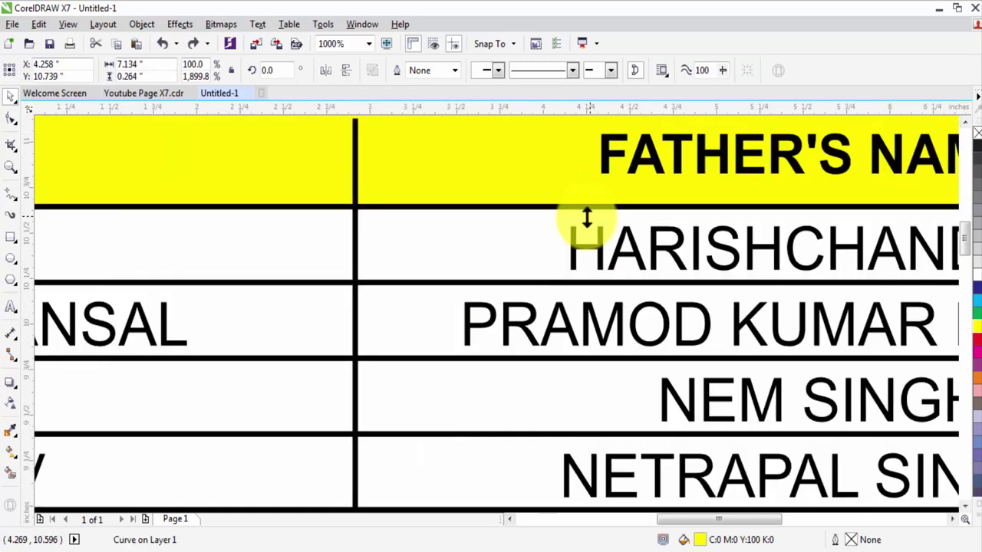
{"action": "scroll", "coordinate": [587, 219], "scroll_direction": "down", "scroll_amount": 2}
{"action": "key", "text": "Escape"}
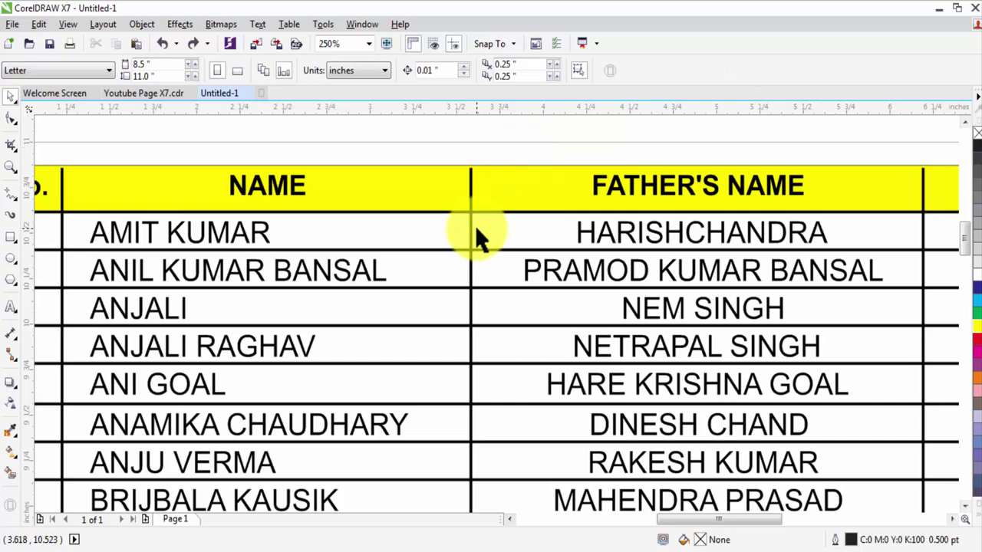
Step: Zoom in on the table top and select the vertical line beside S. No
{"action": "scroll", "coordinate": [475, 225], "scroll_direction": "down", "scroll_amount": 2}
{"action": "key", "text": "F2"}
{"action": "left_click_drag", "start_coordinate": [350, 115], "coordinate": [679, 148]}
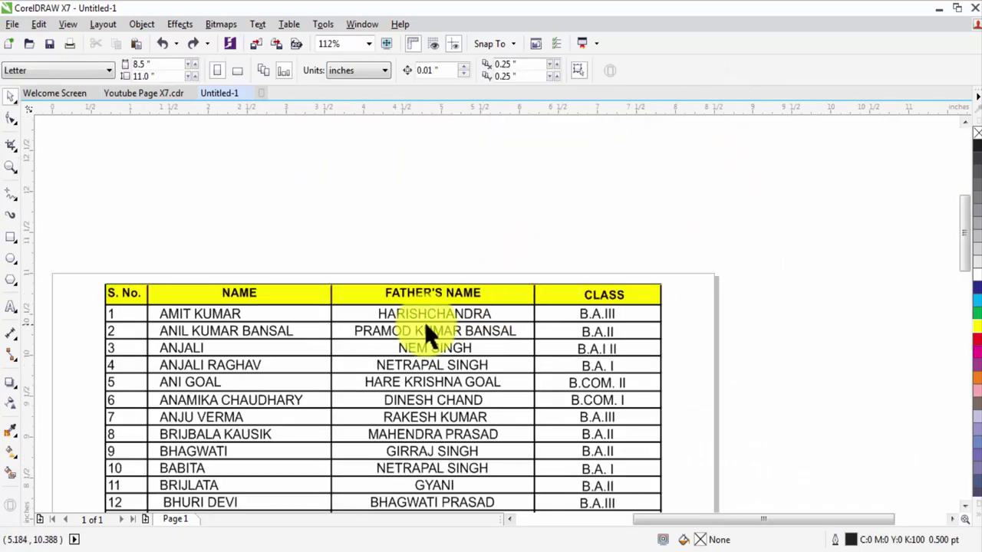
{"action": "scroll", "coordinate": [137, 306], "scroll_direction": "up", "scroll_amount": 2}
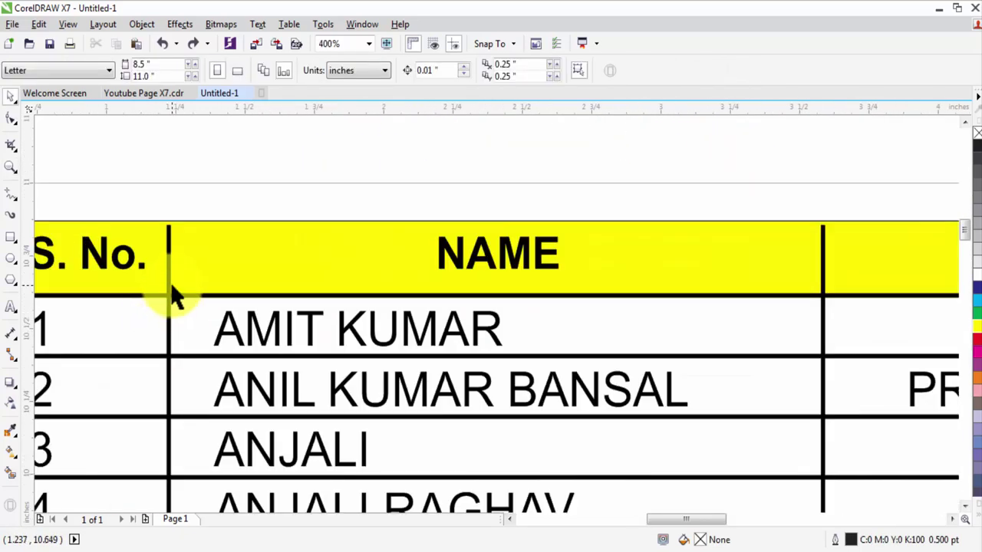
{"action": "left_click", "coordinate": [169, 287]}
{"action": "scroll", "coordinate": [169, 287], "scroll_direction": "down", "scroll_amount": 1}
{"action": "scroll", "coordinate": [178, 293], "scroll_direction": "down", "scroll_amount": 1}
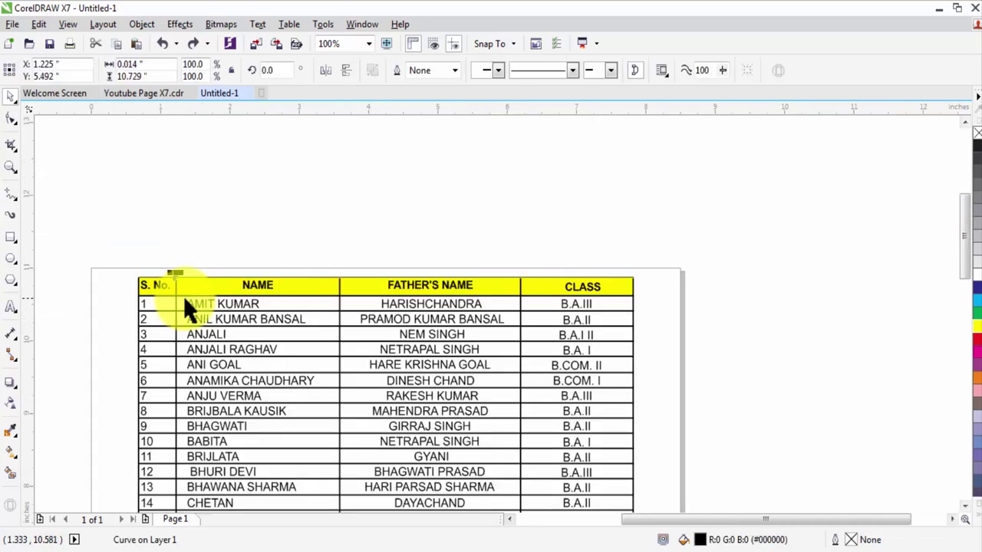
{"action": "left_click", "coordinate": [266, 242]}
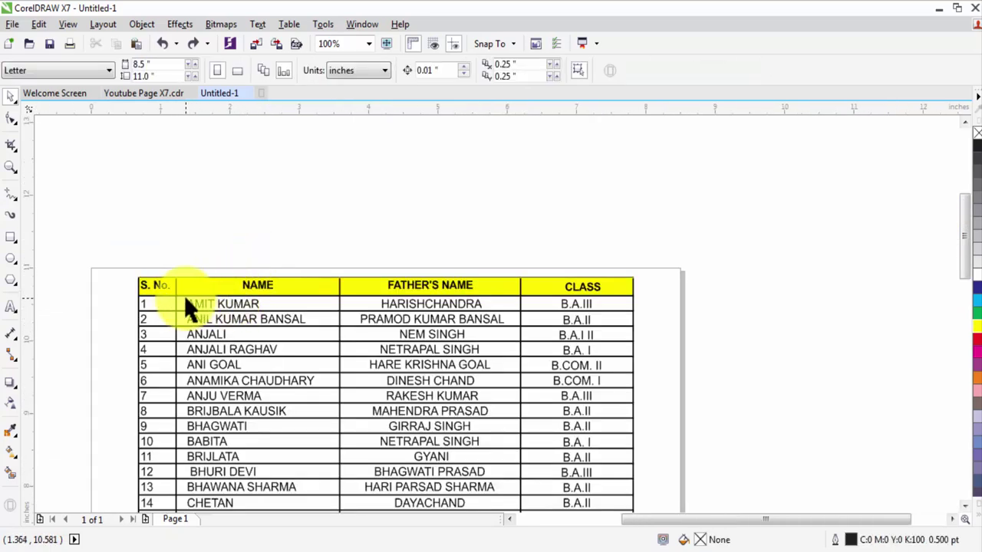
{"action": "scroll", "coordinate": [184, 295], "scroll_direction": "up", "scroll_amount": 1}
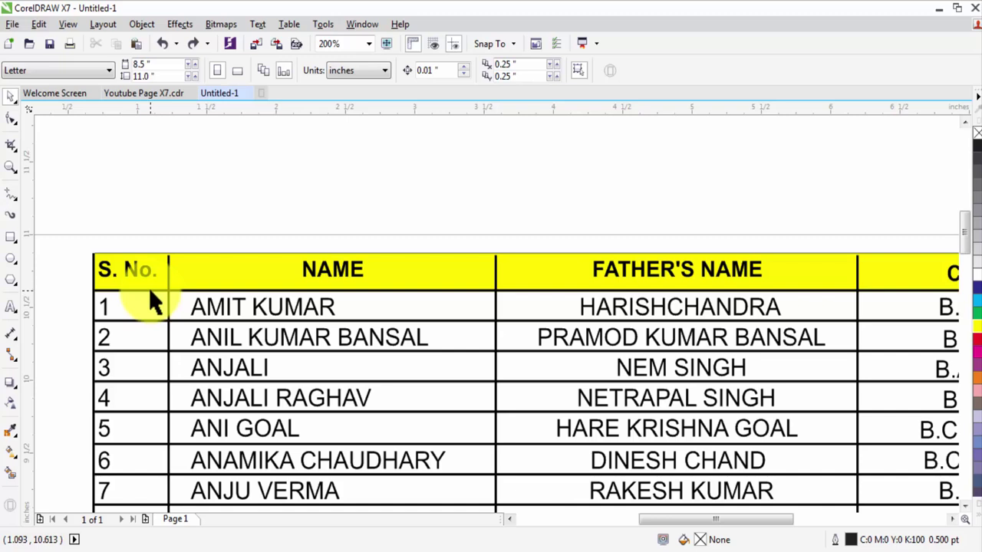
{"action": "left_click", "coordinate": [149, 290]}
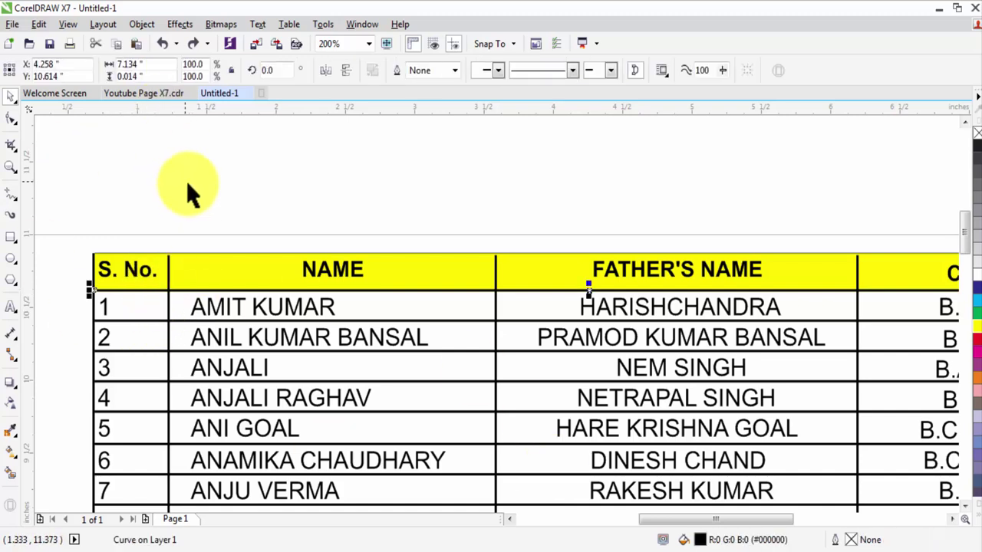
{"action": "left_click", "coordinate": [208, 218]}
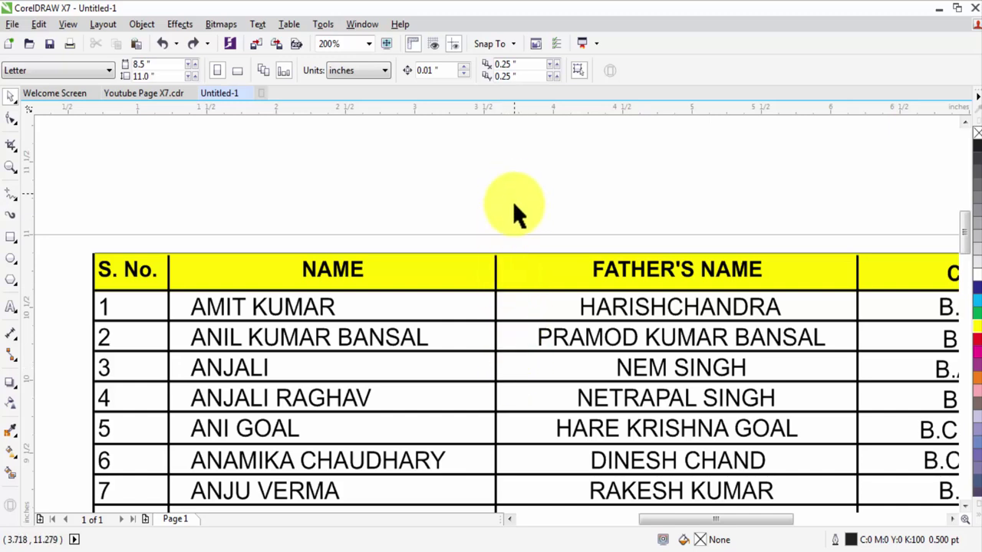
{"action": "left_click_drag", "start_coordinate": [513, 200], "coordinate": [528, 458]}
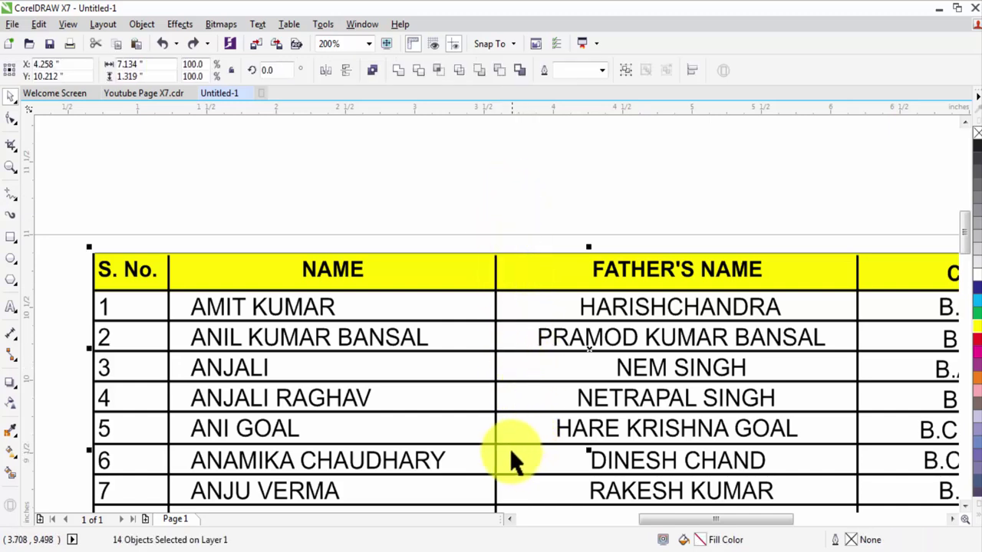
{"action": "left_click", "coordinate": [380, 159]}
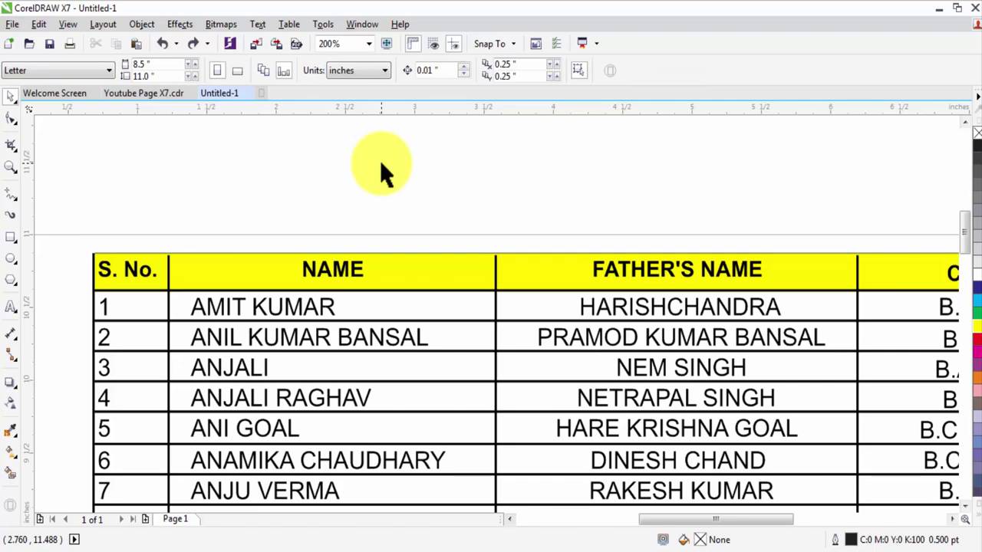
{"action": "left_click", "coordinate": [357, 291]}
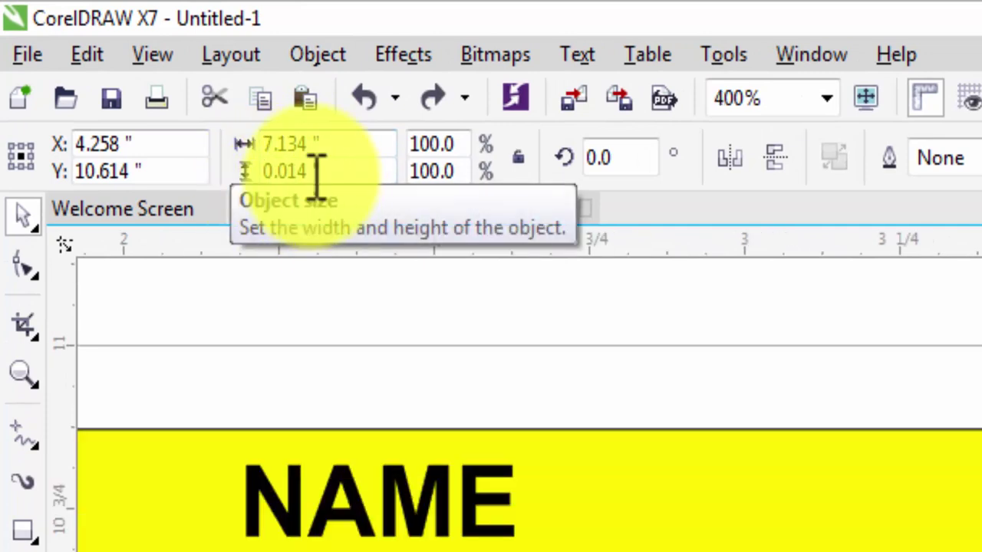
Step: Set the selected line's height to 0.02 inch and then 0.05 inch
{"action": "left_click_drag", "start_coordinate": [313, 169], "coordinate": [296, 171]}
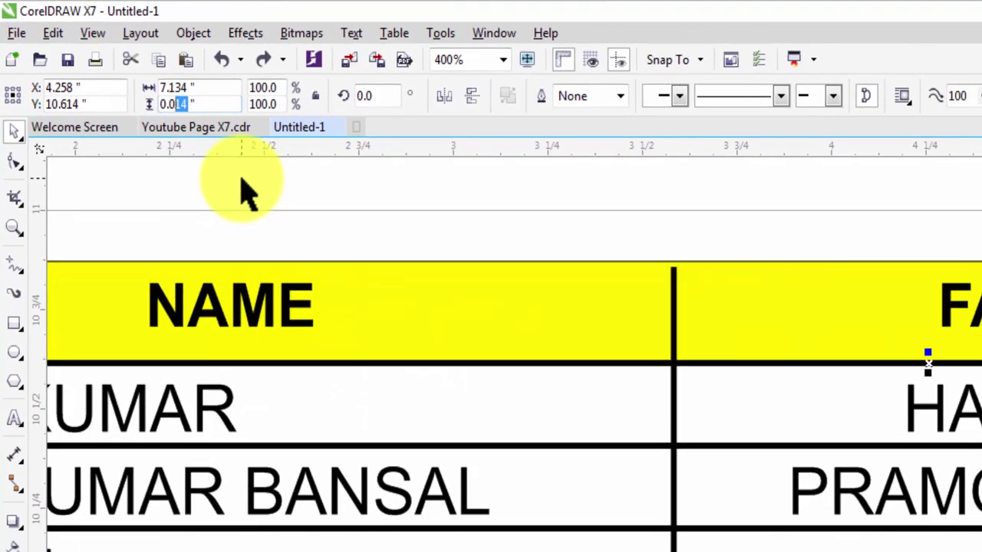
{"action": "type", "text": "2"}
{"action": "key", "text": "Return"}
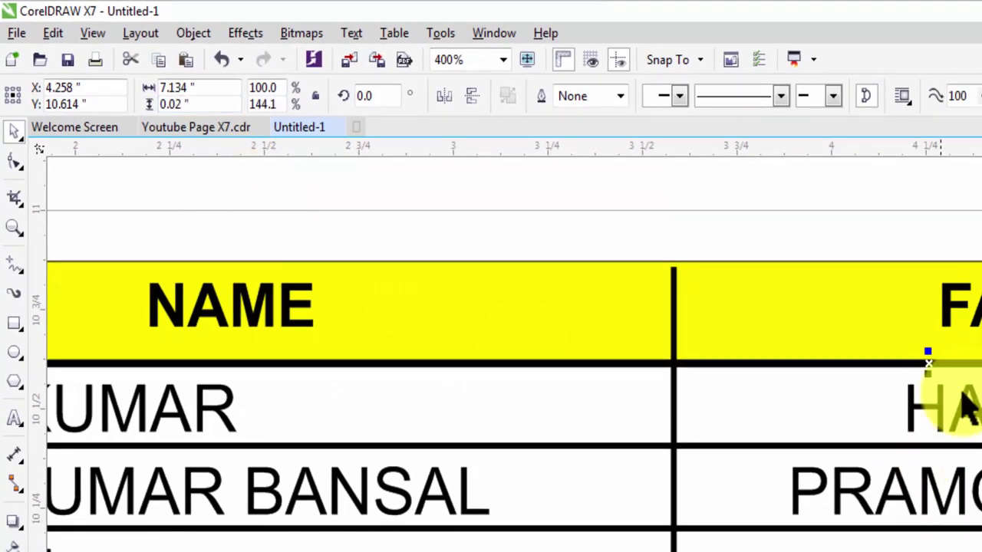
{"action": "scroll", "coordinate": [958, 376], "scroll_direction": "up", "scroll_amount": 2}
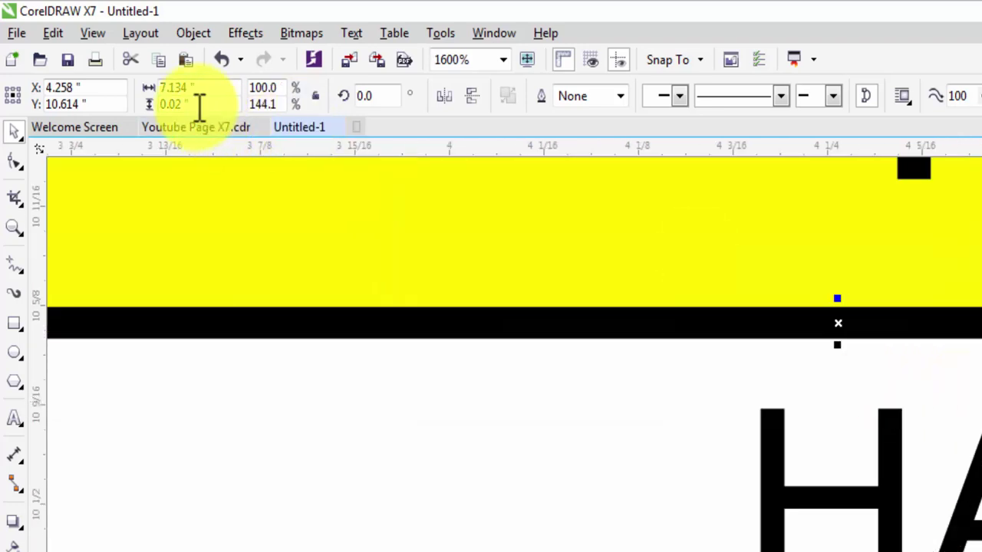
{"action": "type", "text": "5"}
{"action": "key", "text": "Return"}
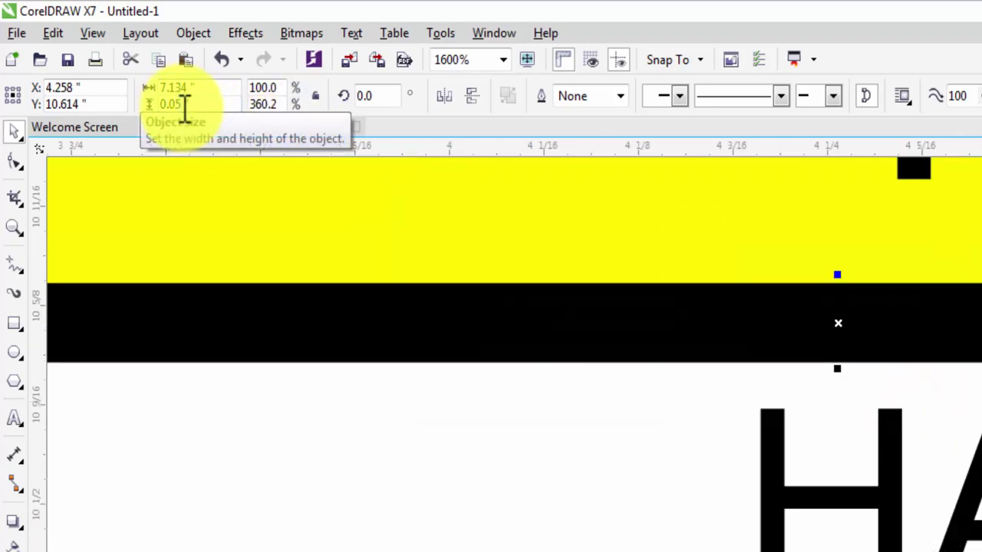
Step: Undo the accidental stretch so the header line is thin again, and deselect it
{"action": "scroll", "coordinate": [605, 314], "scroll_direction": "down", "scroll_amount": 2}
{"action": "scroll", "coordinate": [548, 328], "scroll_direction": "down", "scroll_amount": 2}
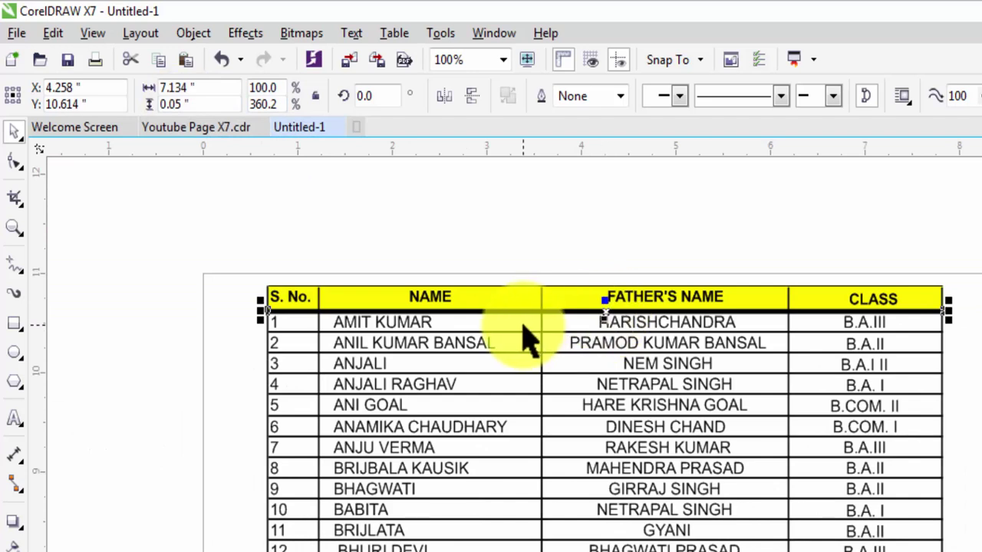
{"action": "scroll", "coordinate": [530, 338], "scroll_direction": "up", "scroll_amount": 1}
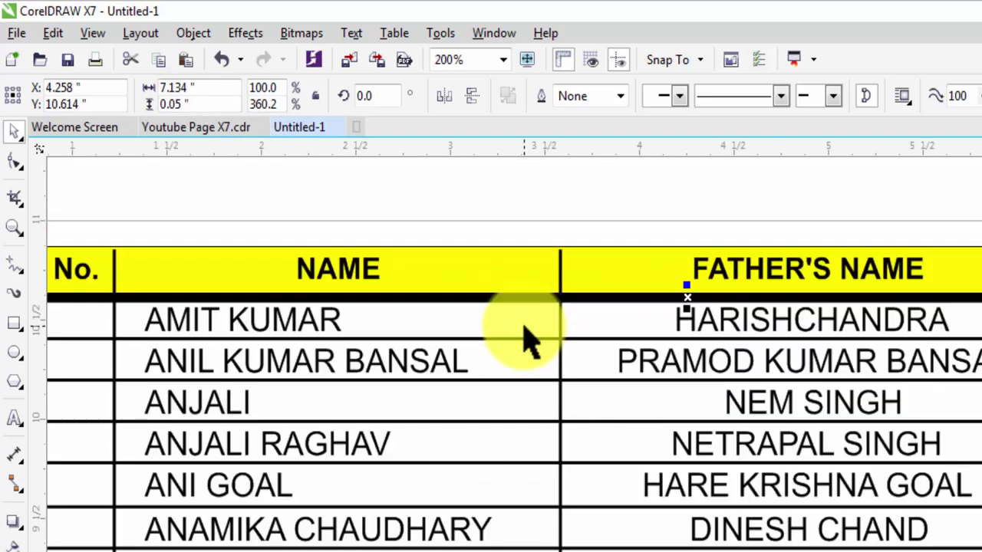
{"action": "key", "text": "ctrl+z"}
{"action": "key", "text": "ctrl+z"}
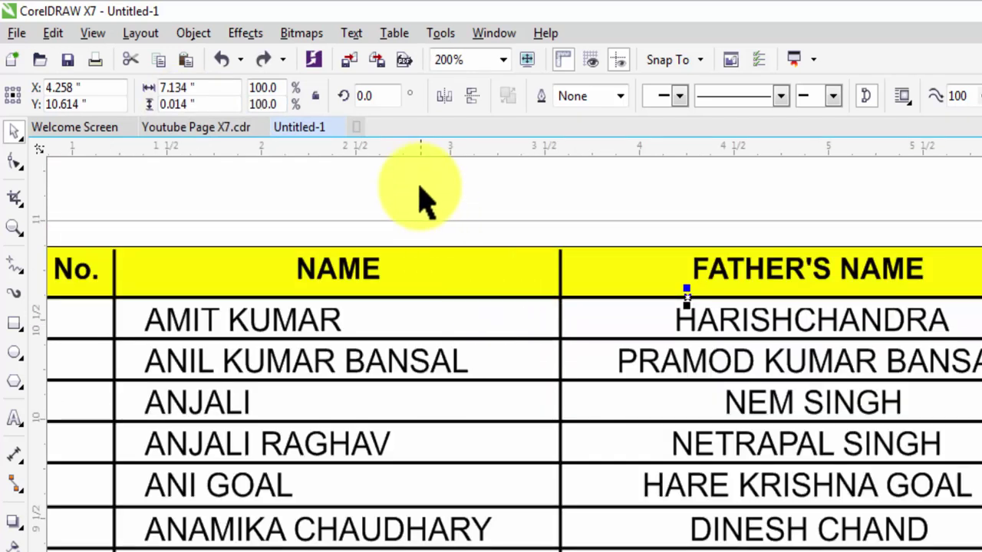
{"action": "left_click", "coordinate": [421, 200]}
Step: Pan to show the full student table and select all its text with Edit > Select All > Text
{"action": "key", "text": "h"}
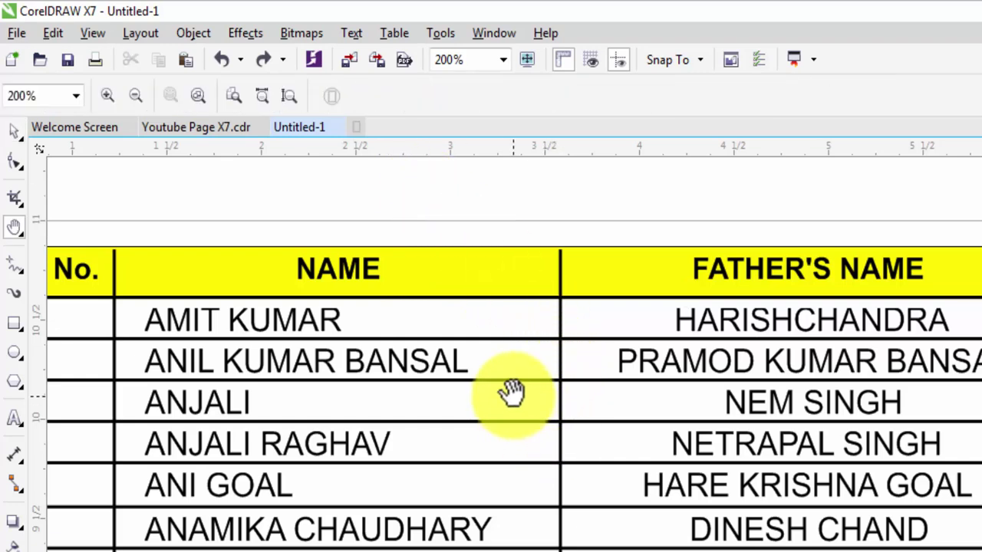
{"action": "scroll", "coordinate": [514, 392], "scroll_direction": "down", "scroll_amount": 1}
{"action": "left_click_drag", "start_coordinate": [519, 432], "coordinate": [508, 342]}
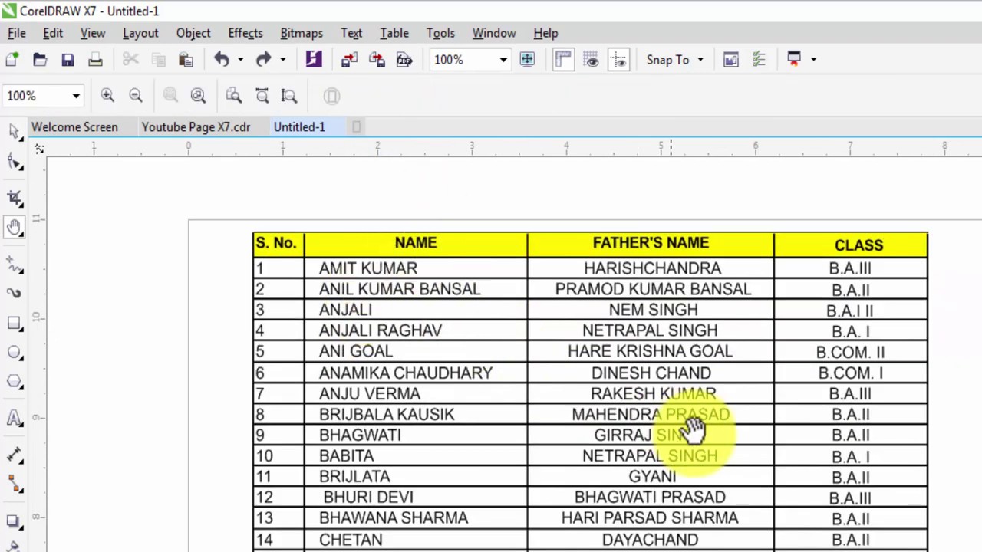
{"action": "left_click", "coordinate": [13, 131]}
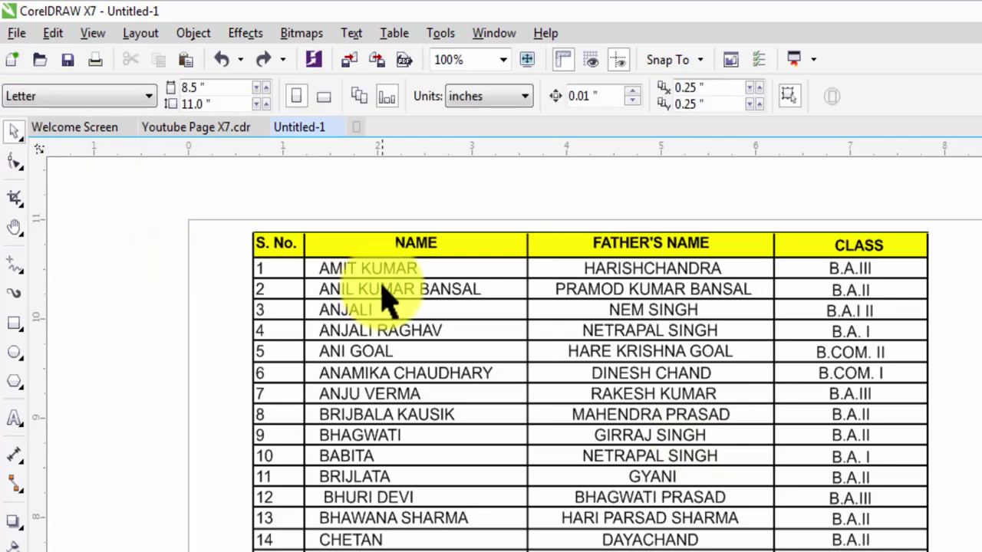
{"action": "left_click", "coordinate": [371, 266]}
{"action": "left_click", "coordinate": [92, 264]}
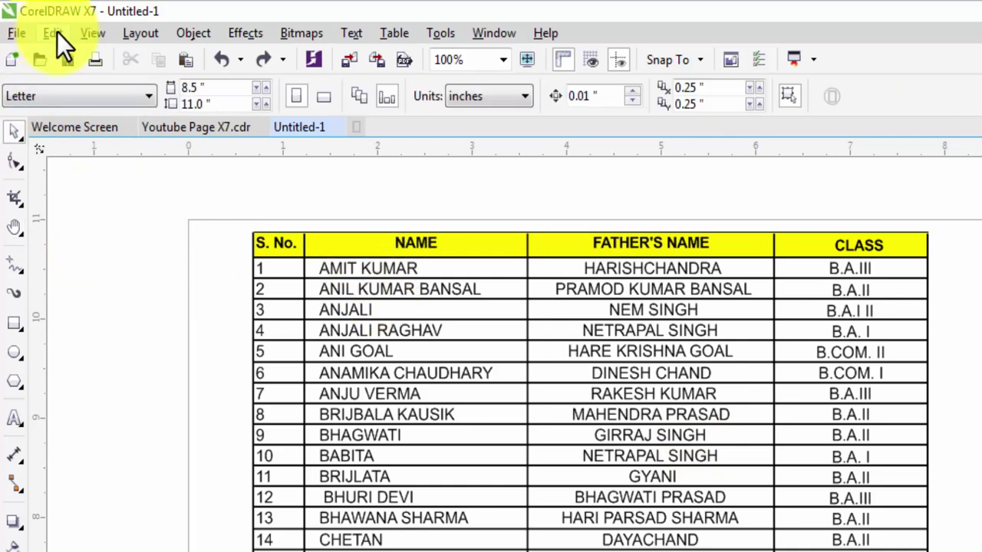
{"action": "left_click", "coordinate": [56, 33]}
{"action": "mouse_move", "coordinate": [95, 373]}
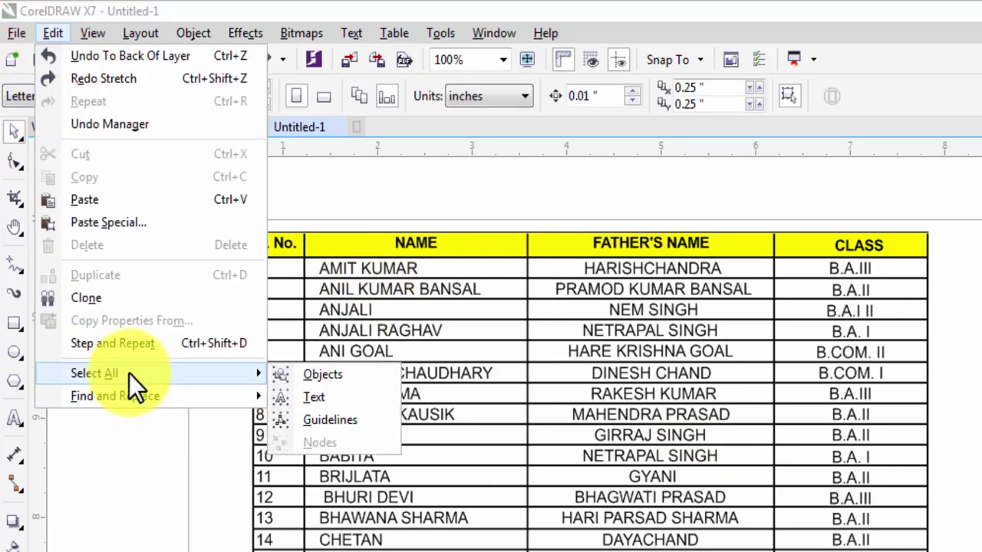
{"action": "left_click", "coordinate": [326, 399]}
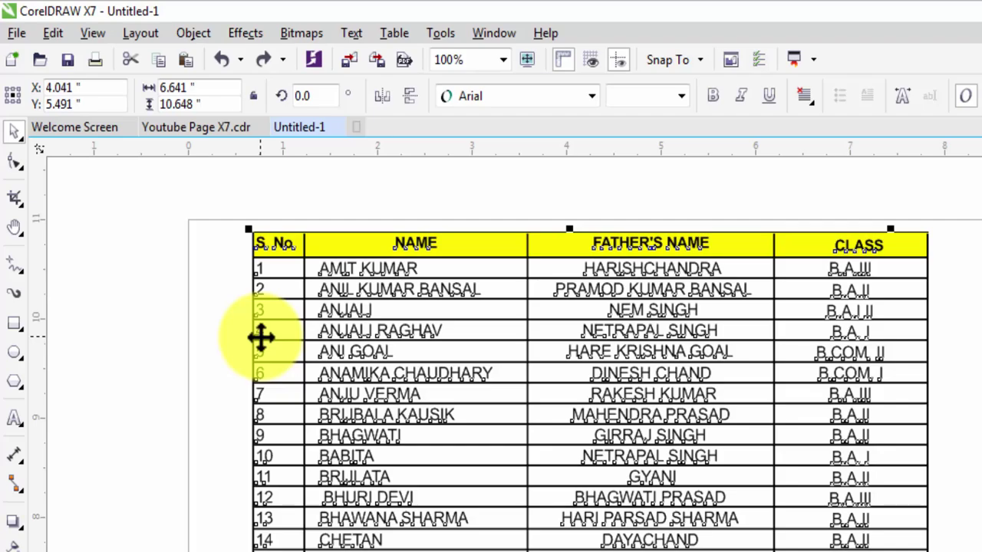
{"action": "key", "text": "ctrl+q"}
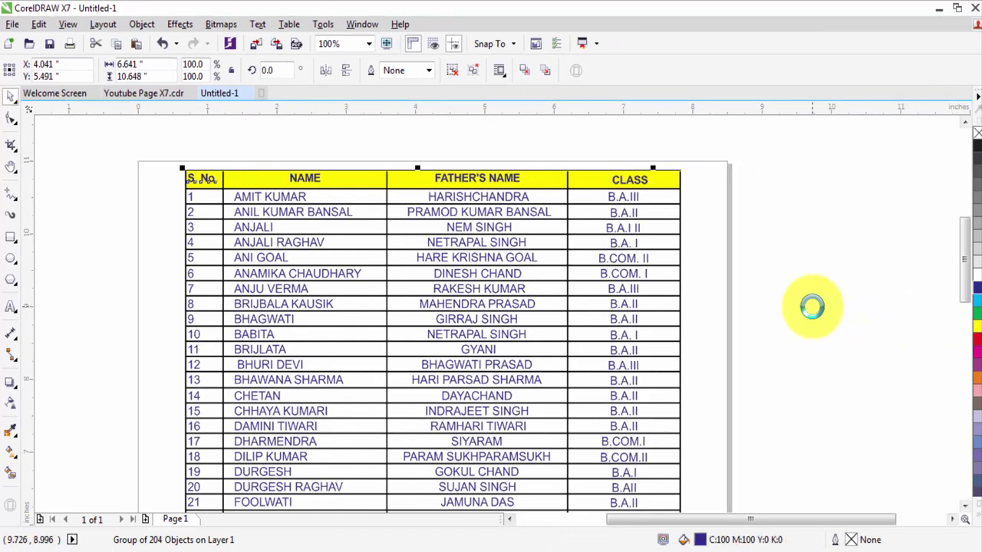
Step: Select the table group, then every object on the page via Edit > Select All > Objects
{"action": "left_click", "coordinate": [811, 307]}
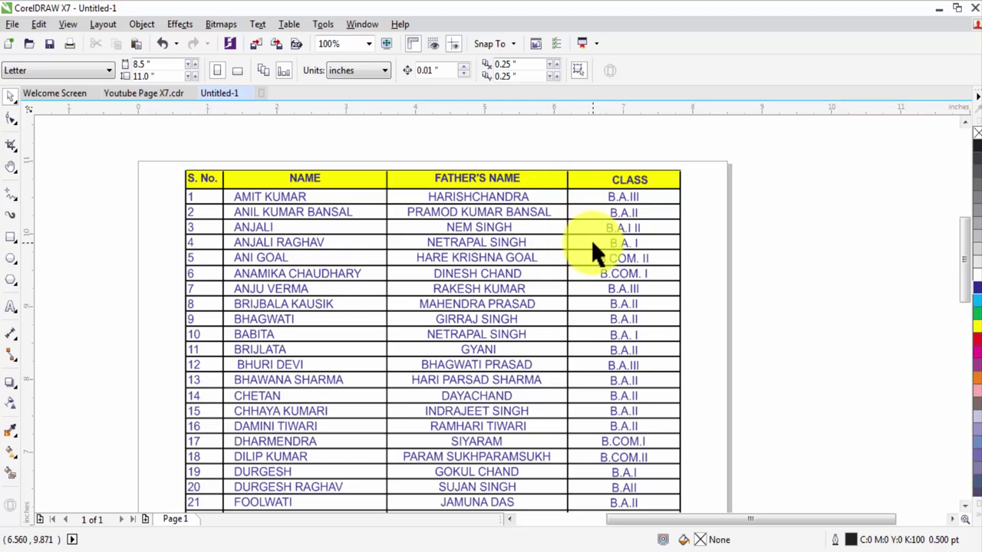
{"action": "left_click", "coordinate": [221, 184]}
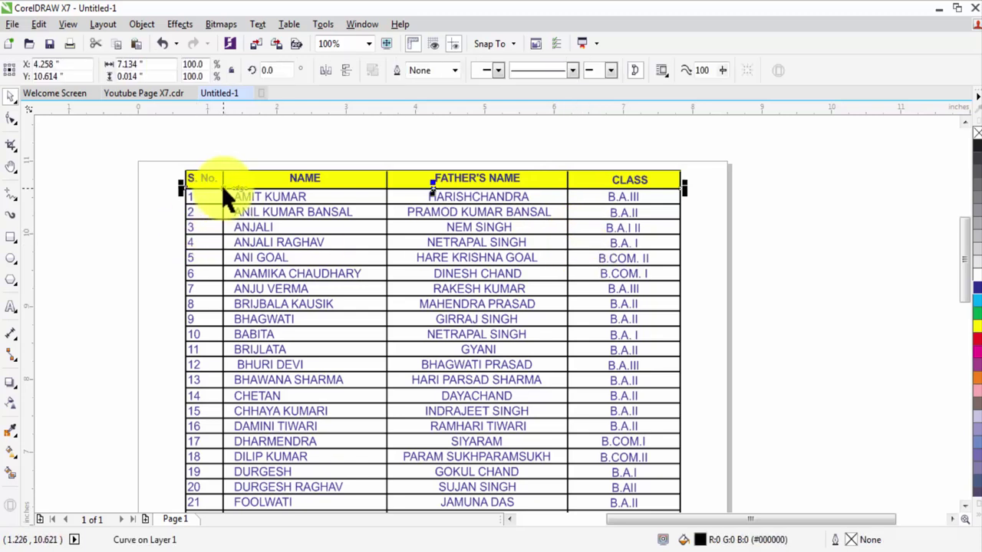
{"action": "left_click", "coordinate": [102, 145]}
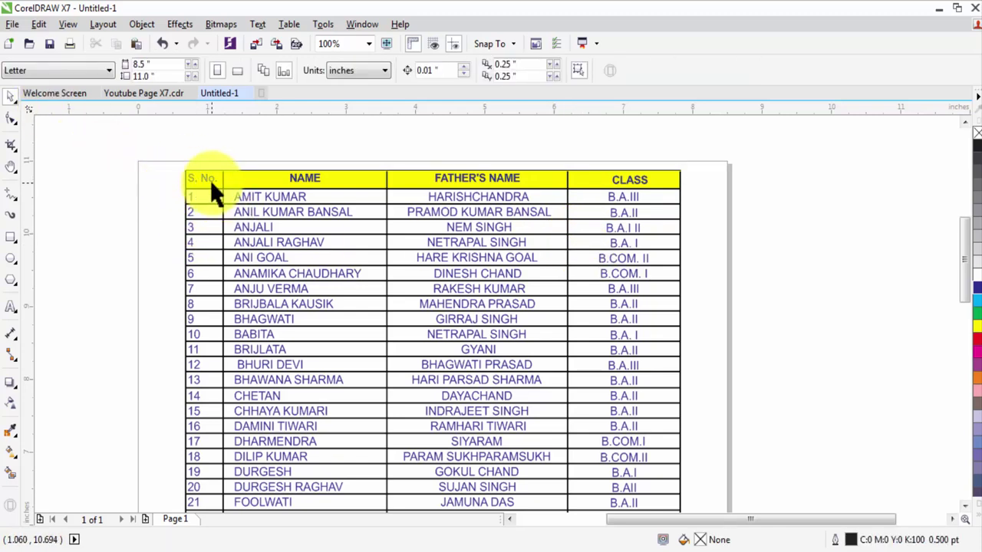
{"action": "left_click", "coordinate": [211, 184]}
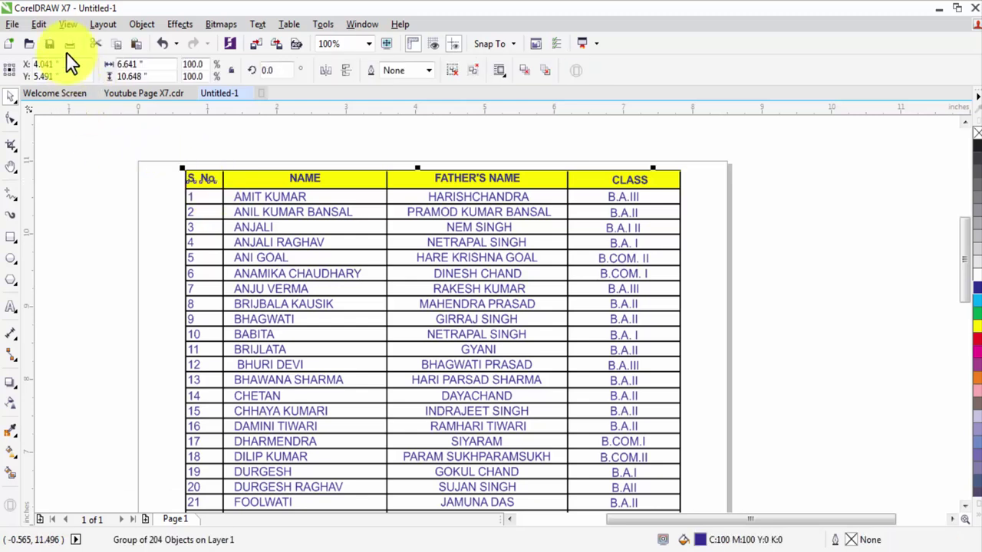
{"action": "left_click", "coordinate": [37, 24]}
{"action": "mouse_move", "coordinate": [69, 274]}
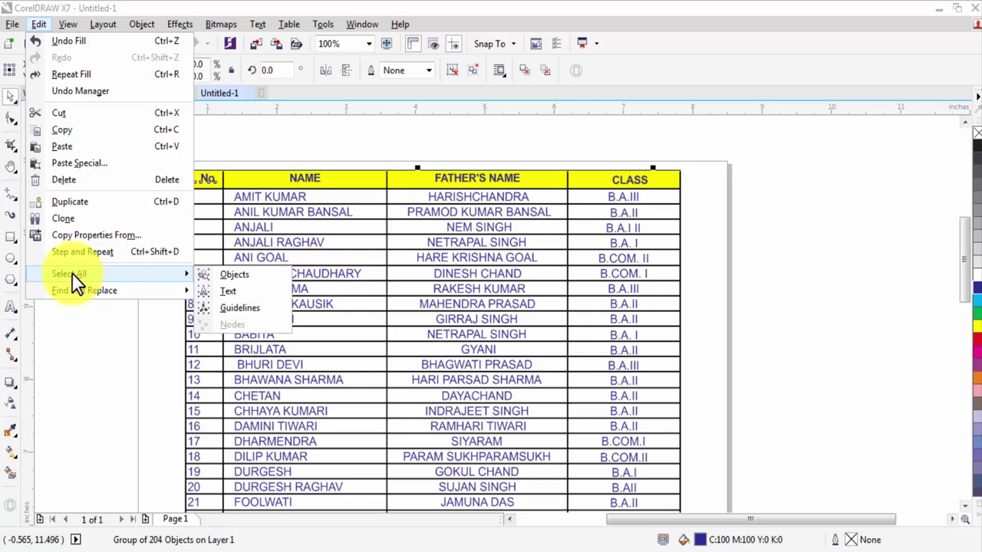
{"action": "left_click", "coordinate": [235, 274]}
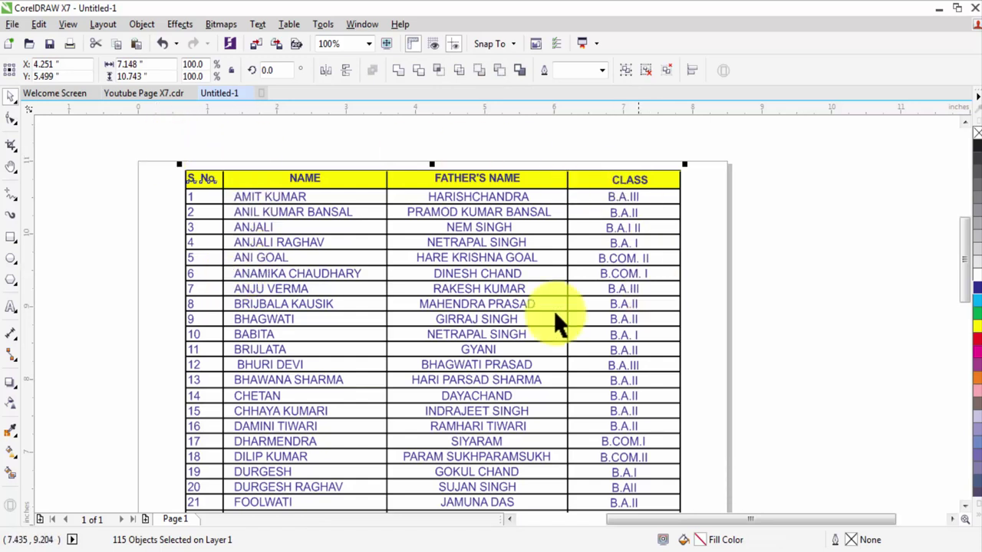
Step: Colour the selected table lines red, briefly try yellow, then undo back to red
{"action": "left_click", "coordinate": [292, 199], "text": "shift"}
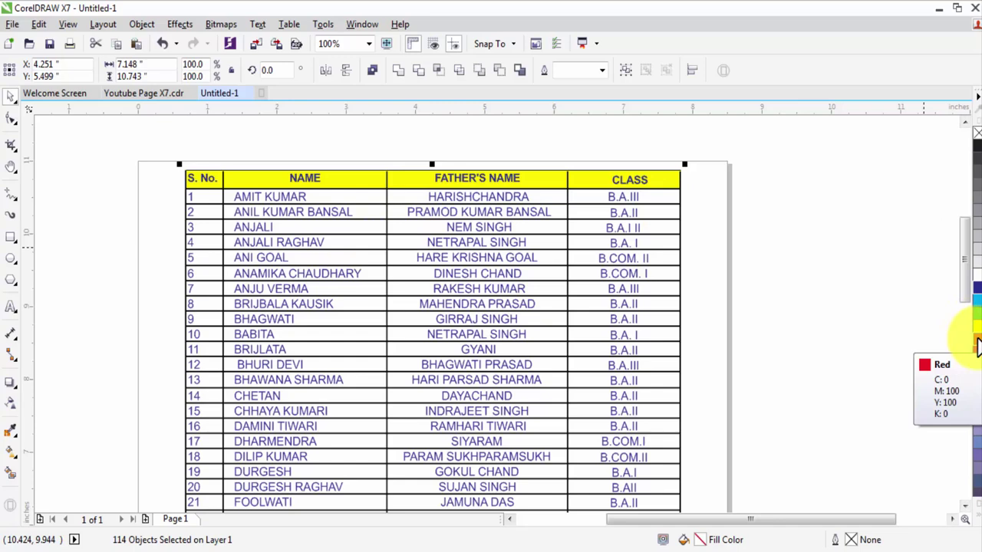
{"action": "left_click", "coordinate": [977, 345]}
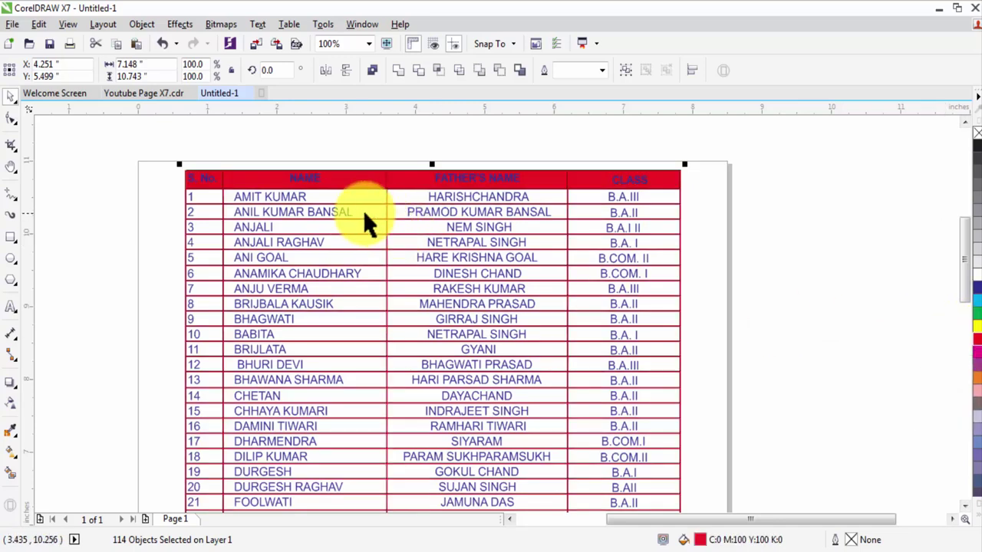
{"action": "scroll", "coordinate": [354, 223], "scroll_direction": "up", "scroll_amount": 1}
{"action": "scroll", "coordinate": [355, 223], "scroll_direction": "down", "scroll_amount": 1}
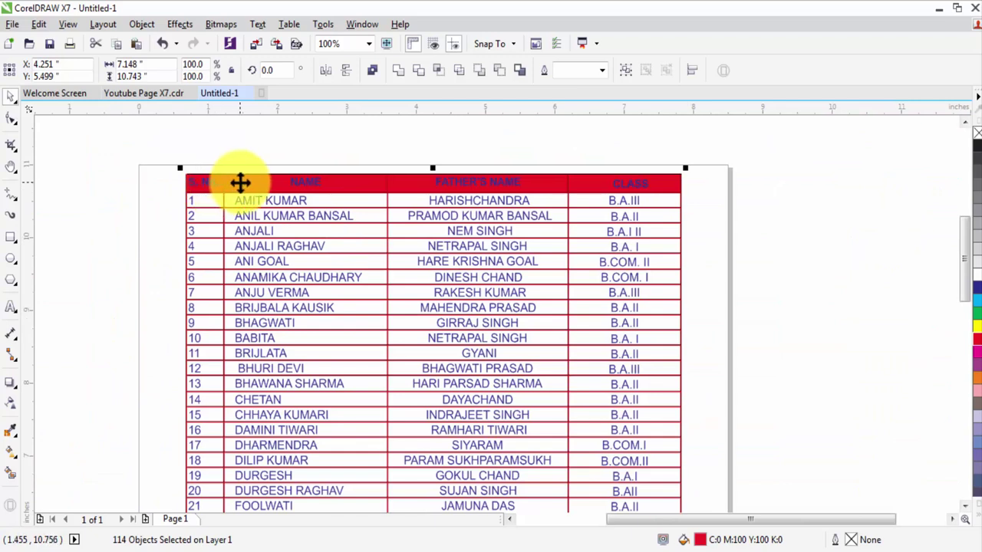
{"action": "left_click", "coordinate": [976, 328]}
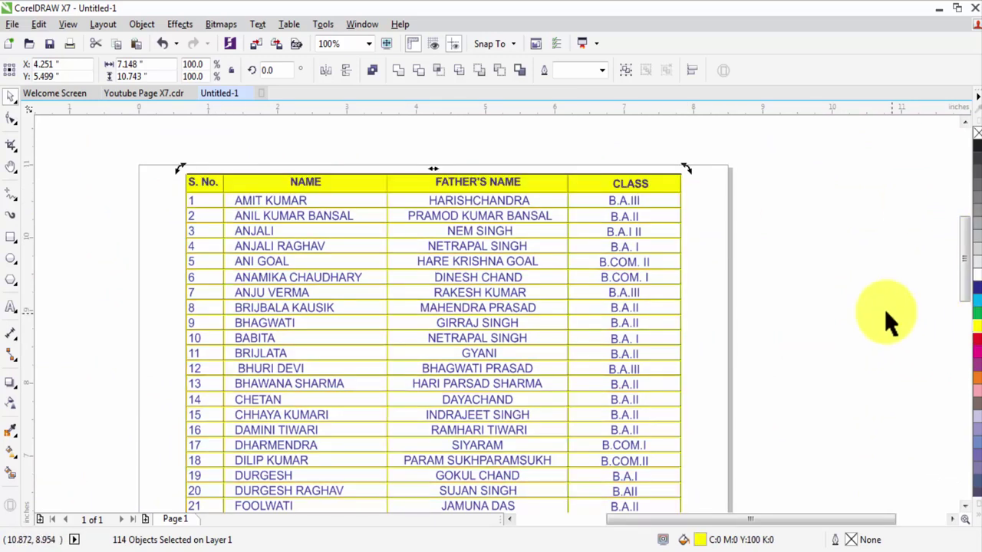
{"action": "key", "text": "ctrl+z"}
Step: Refill the header row background yellow, then reselect the whole table group
{"action": "left_click", "coordinate": [814, 286]}
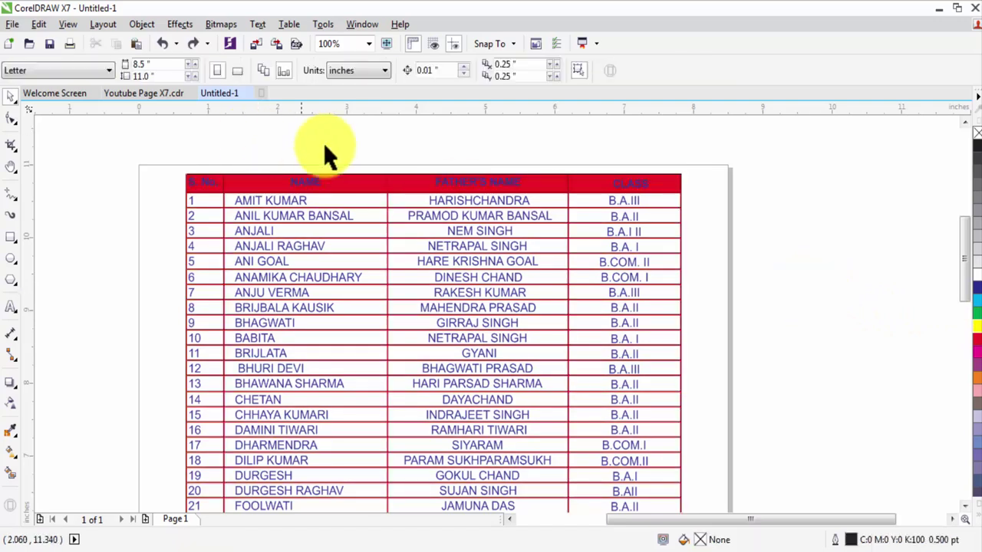
{"action": "left_click", "coordinate": [364, 184]}
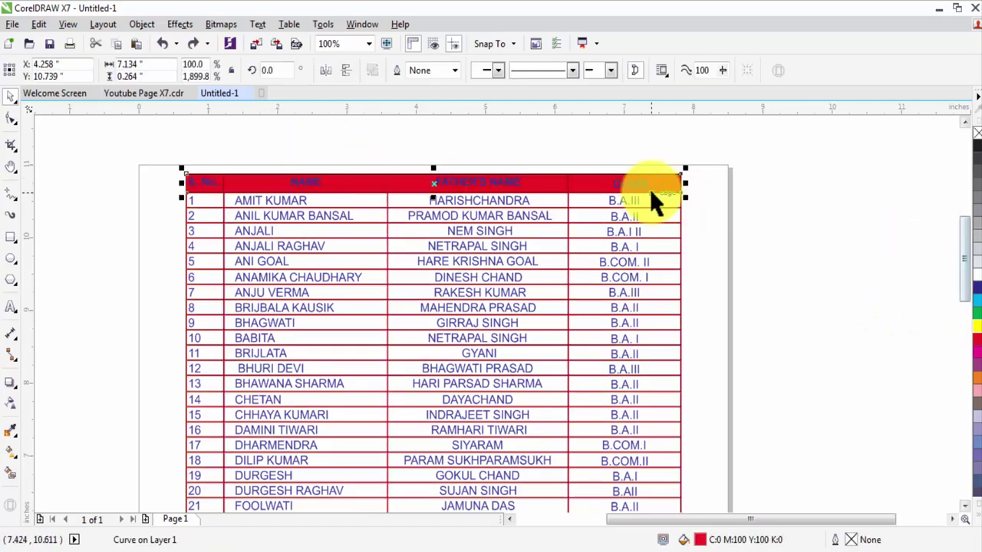
{"action": "left_click", "coordinate": [976, 327]}
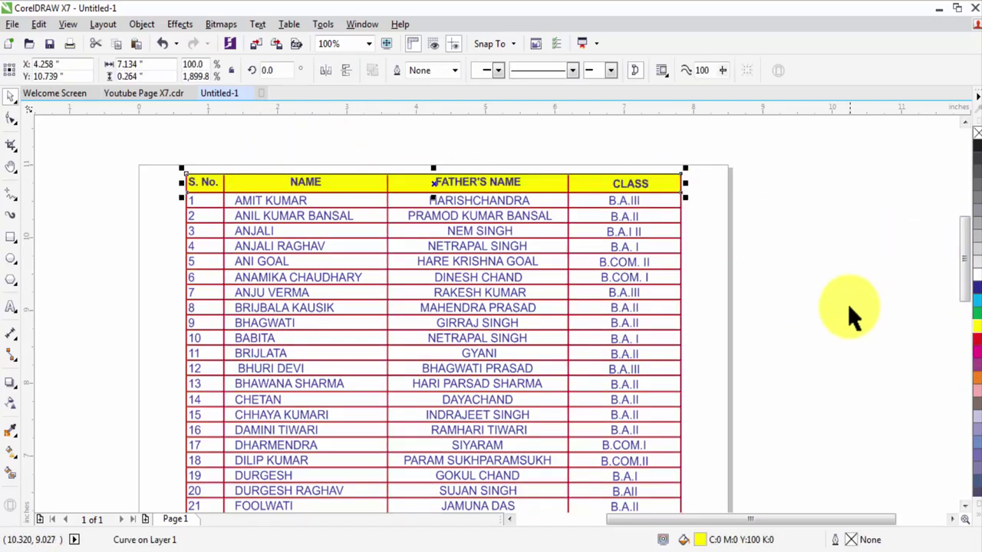
{"action": "left_click", "coordinate": [844, 301]}
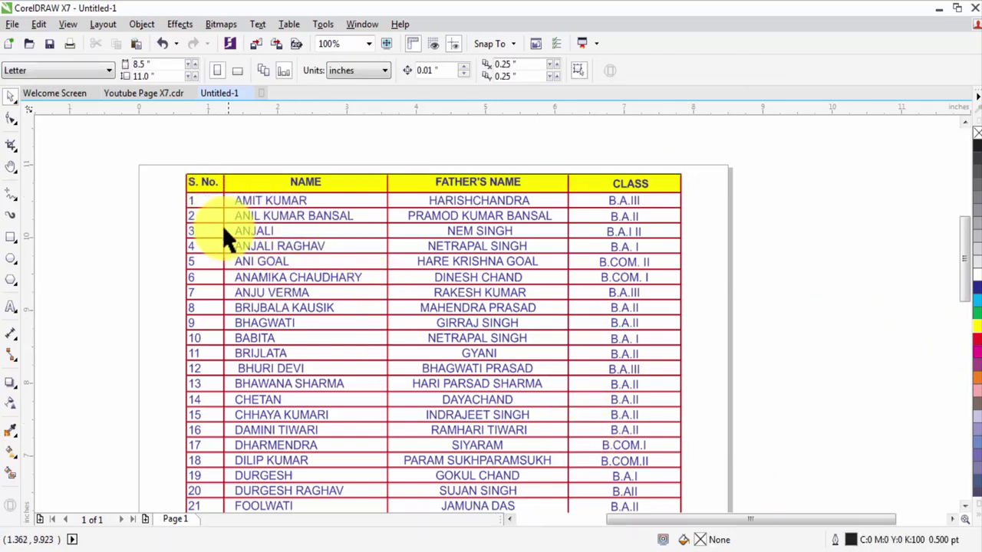
{"action": "left_click", "coordinate": [218, 185]}
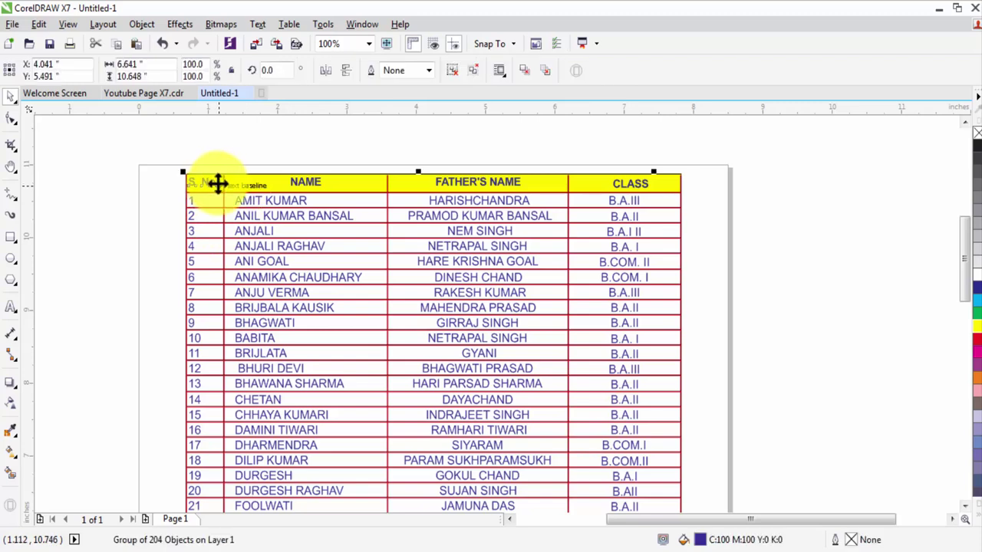
{"action": "key", "text": "Escape"}
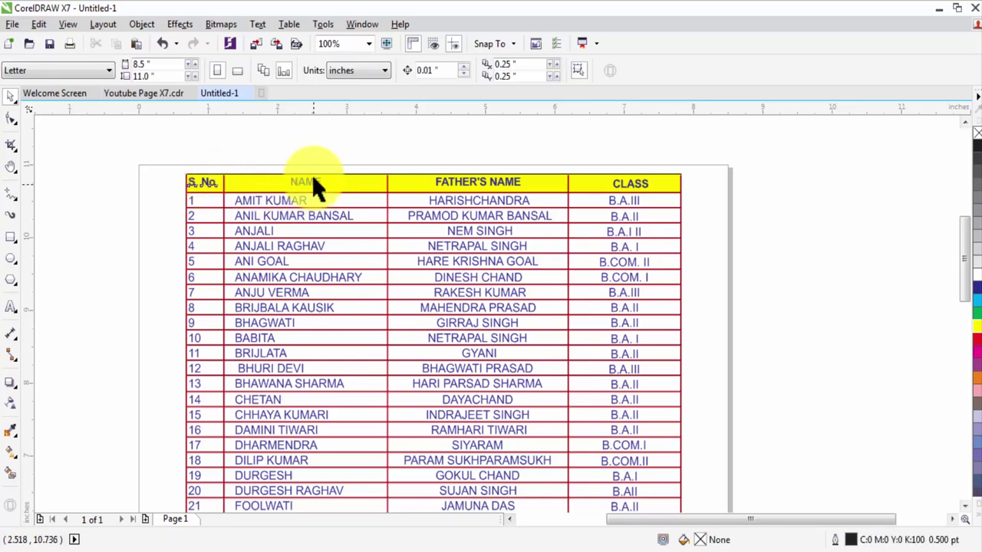
{"action": "left_click", "coordinate": [312, 179]}
Step: Zoom deep into the S. No. header corner and red line junctions to inspect the grid
{"action": "left_click", "coordinate": [311, 163]}
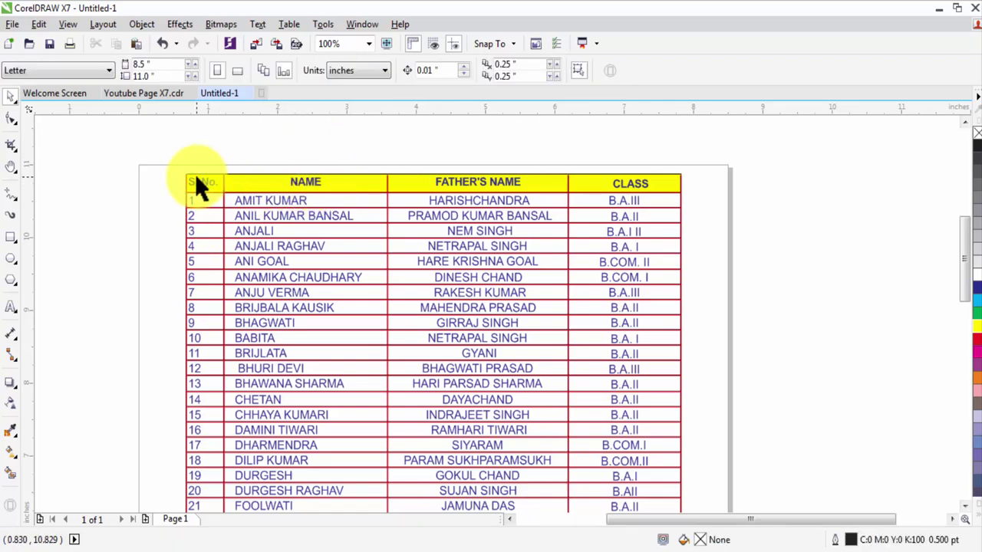
{"action": "key", "text": "z"}
{"action": "left_click_drag", "start_coordinate": [175, 164], "coordinate": [285, 230]}
{"action": "left_click", "coordinate": [560, 294]}
{"action": "left_click_drag", "start_coordinate": [600, 265], "coordinate": [703, 314]}
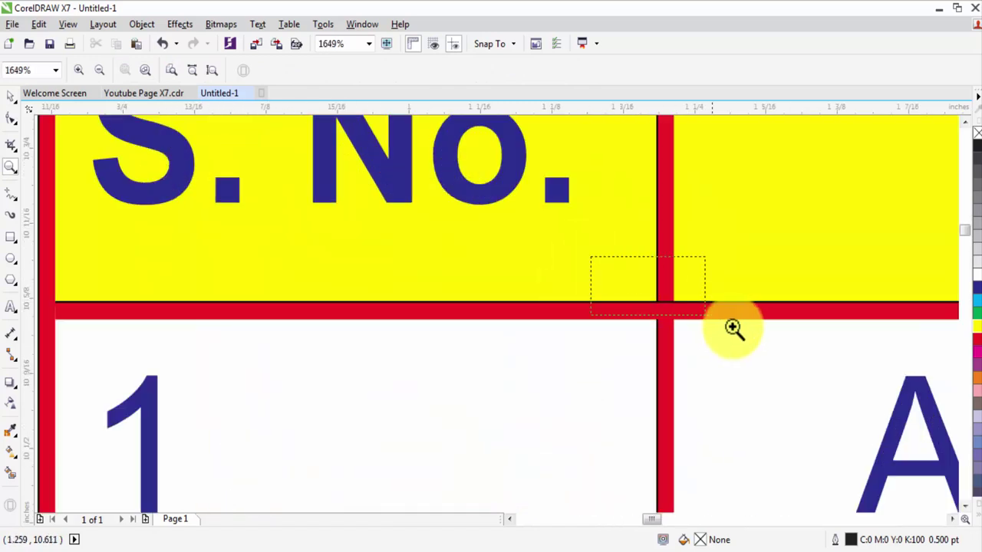
{"action": "left_click_drag", "start_coordinate": [365, 295], "coordinate": [642, 407]}
{"action": "scroll", "coordinate": [613, 397], "scroll_direction": "down", "scroll_amount": 2}
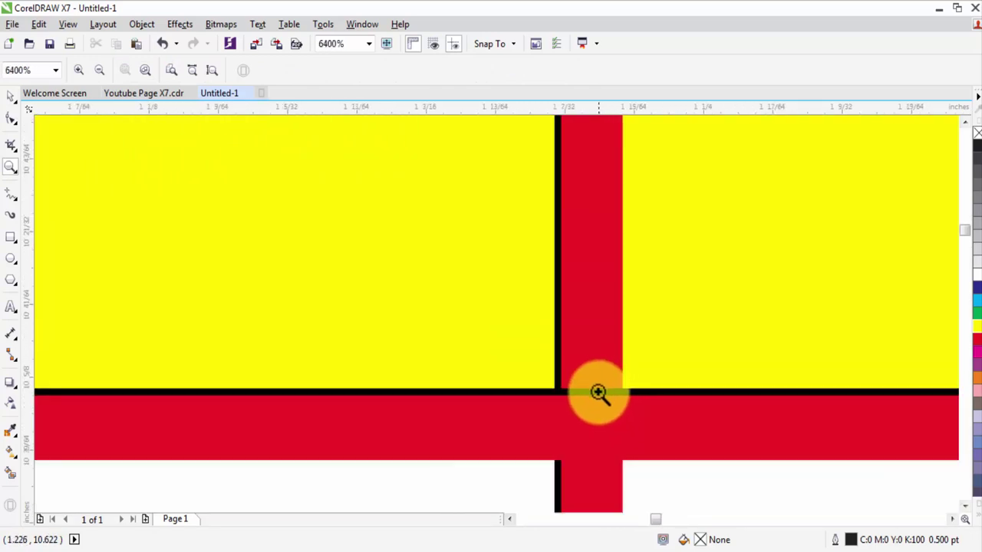
{"action": "scroll", "coordinate": [598, 396], "scroll_direction": "up", "scroll_amount": 2}
{"action": "right_click", "coordinate": [461, 368]}
{"action": "right_click", "coordinate": [463, 369]}
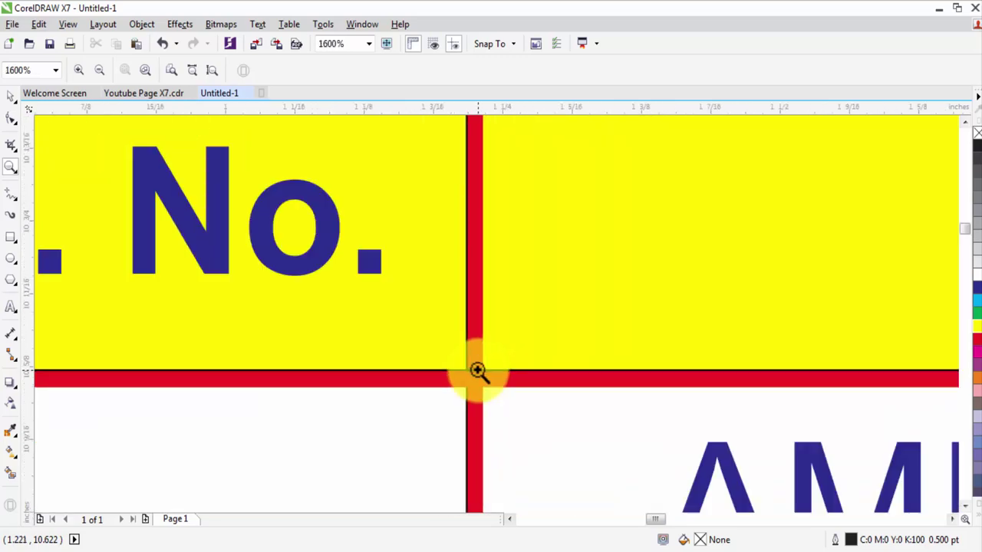
{"action": "right_click", "coordinate": [469, 352]}
{"action": "left_click", "coordinate": [413, 257]}
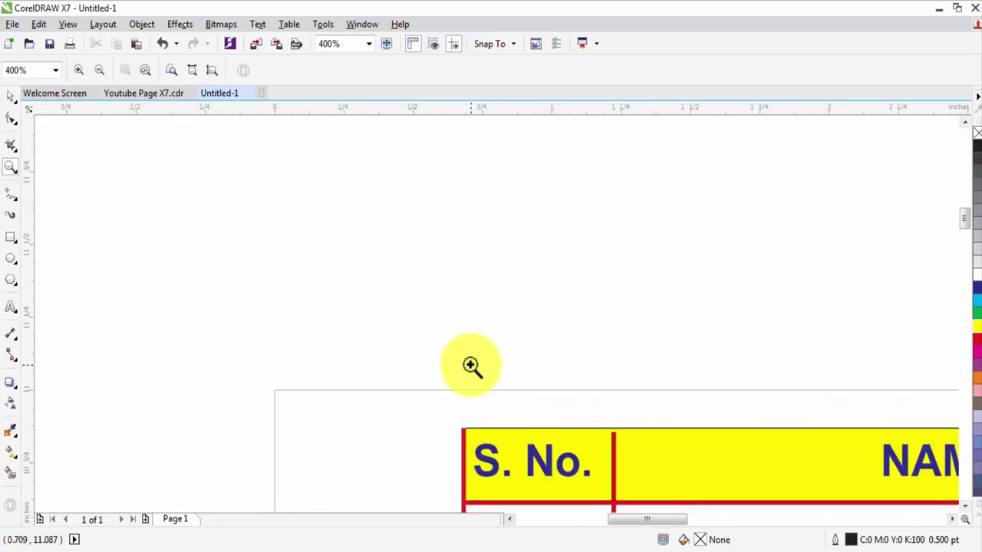
{"action": "right_click", "coordinate": [470, 362]}
{"action": "left_click_drag", "start_coordinate": [352, 266], "coordinate": [483, 315]}
{"action": "left_click", "coordinate": [525, 328]}
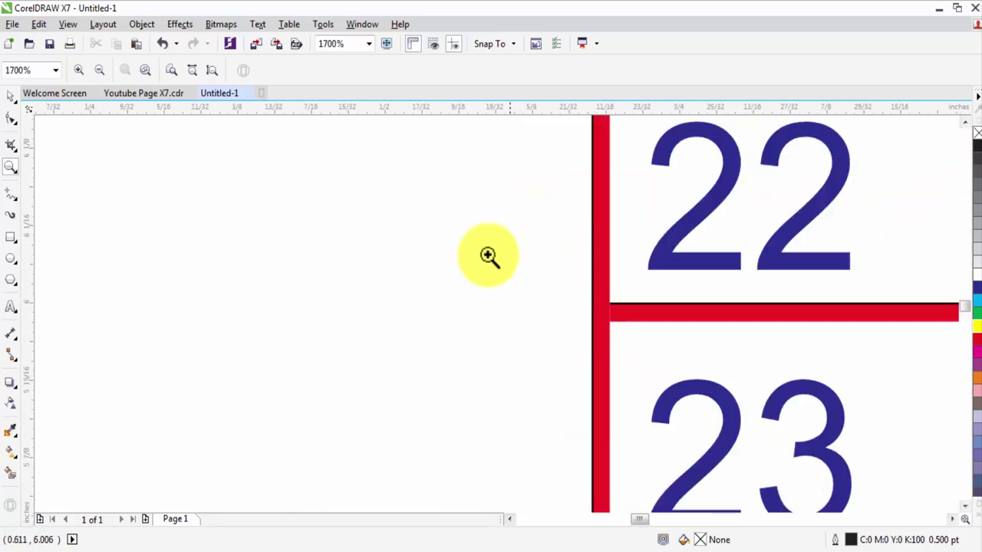
Step: Select the thin black edge line at a grid junction, then fit the page in view
{"action": "left_click", "coordinate": [565, 391]}
{"action": "key", "text": "space"}
{"action": "left_click_drag", "start_coordinate": [466, 292], "coordinate": [483, 263]}
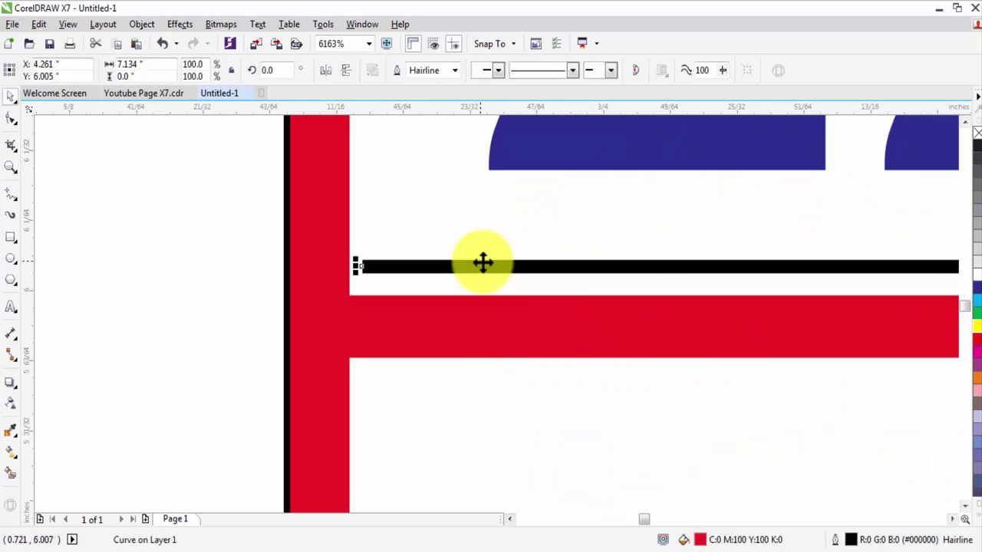
{"action": "scroll", "coordinate": [549, 368], "scroll_direction": "down", "scroll_amount": 2}
{"action": "key", "text": "F4"}
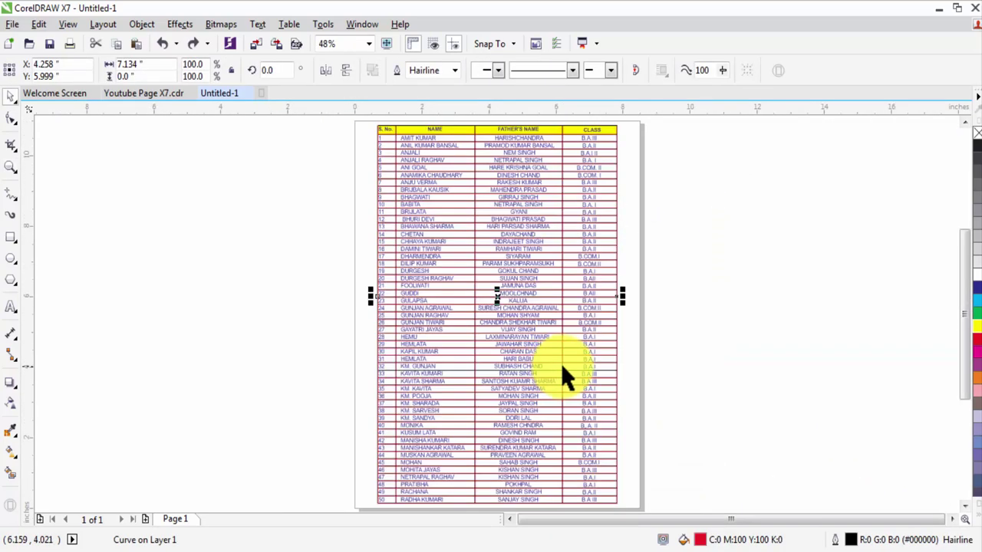
{"action": "left_click", "coordinate": [779, 392]}
{"action": "scroll", "coordinate": [555, 313], "scroll_direction": "down", "scroll_amount": 2}
{"action": "scroll", "coordinate": [553, 314], "scroll_direction": "down", "scroll_amount": 2}
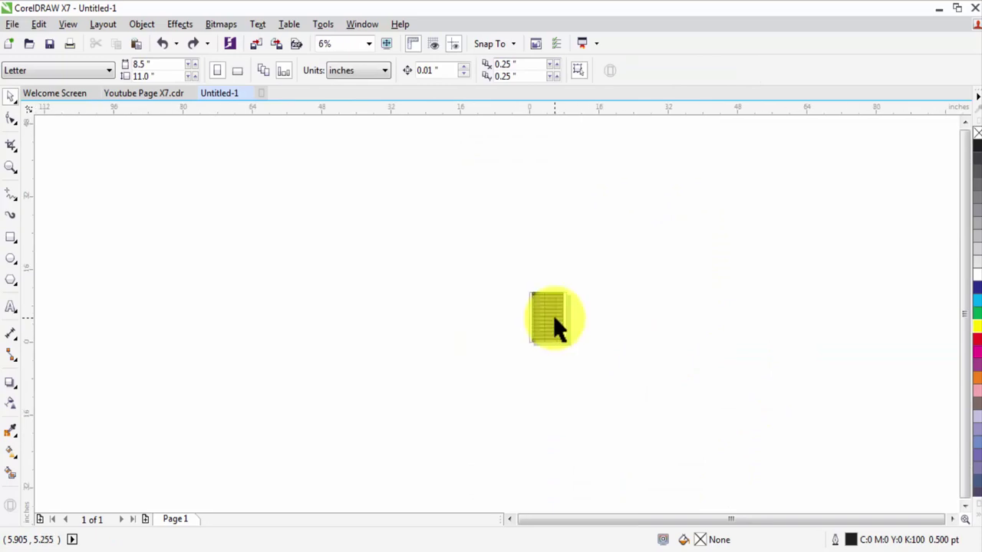
{"action": "scroll", "coordinate": [552, 314], "scroll_direction": "up", "scroll_amount": 2}
{"action": "key", "text": "shift+F4"}
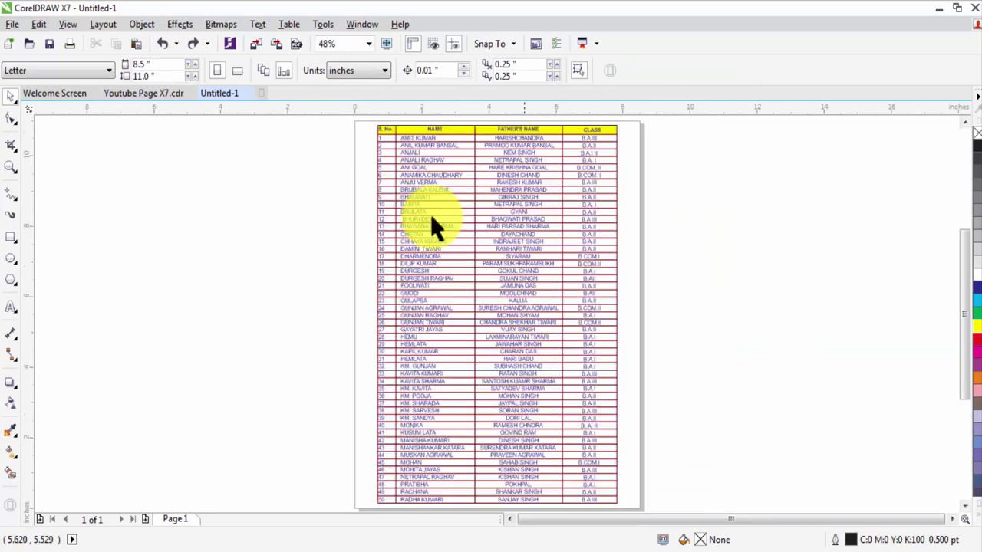
Step: Zoom in on the table header, select a red grid line piece, and open the Edit menu
{"action": "key", "text": "z"}
{"action": "left_click_drag", "start_coordinate": [351, 124], "coordinate": [652, 253]}
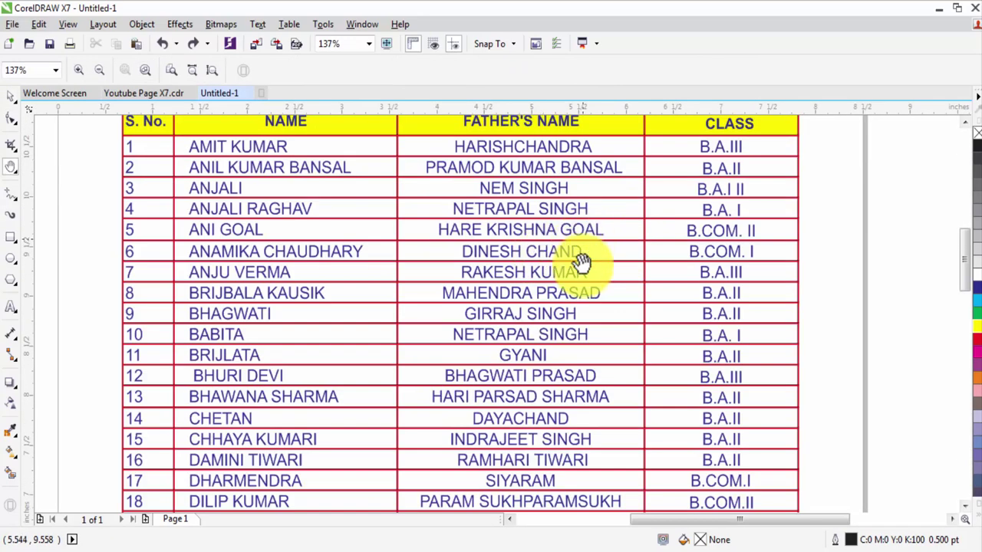
{"action": "scroll", "coordinate": [583, 263], "scroll_direction": "up", "scroll_amount": 1}
{"action": "key", "text": "space"}
{"action": "scroll", "coordinate": [116, 184], "scroll_direction": "up", "scroll_amount": 1}
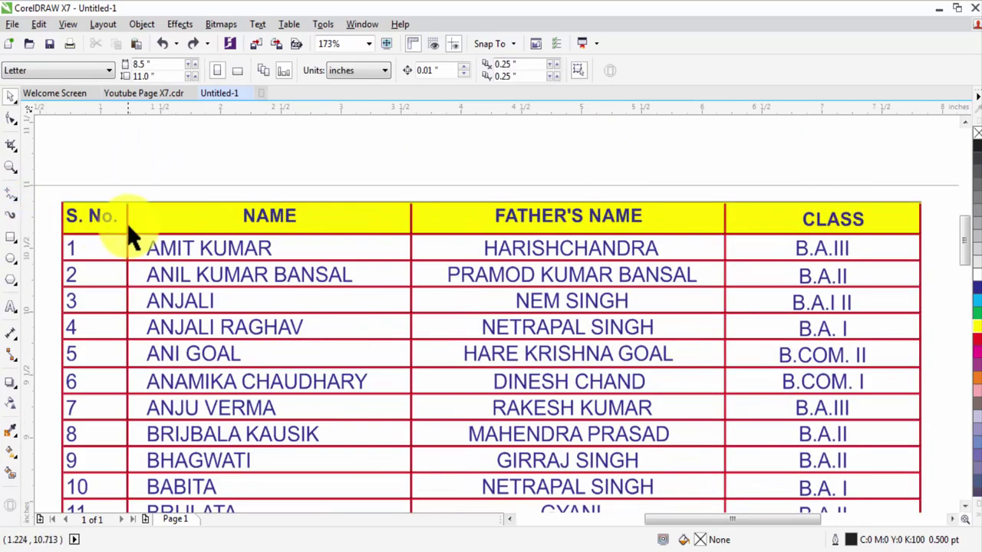
{"action": "scroll", "coordinate": [173, 264], "scroll_direction": "up", "scroll_amount": 5}
{"action": "scroll", "coordinate": [192, 267], "scroll_direction": "up", "scroll_amount": 5}
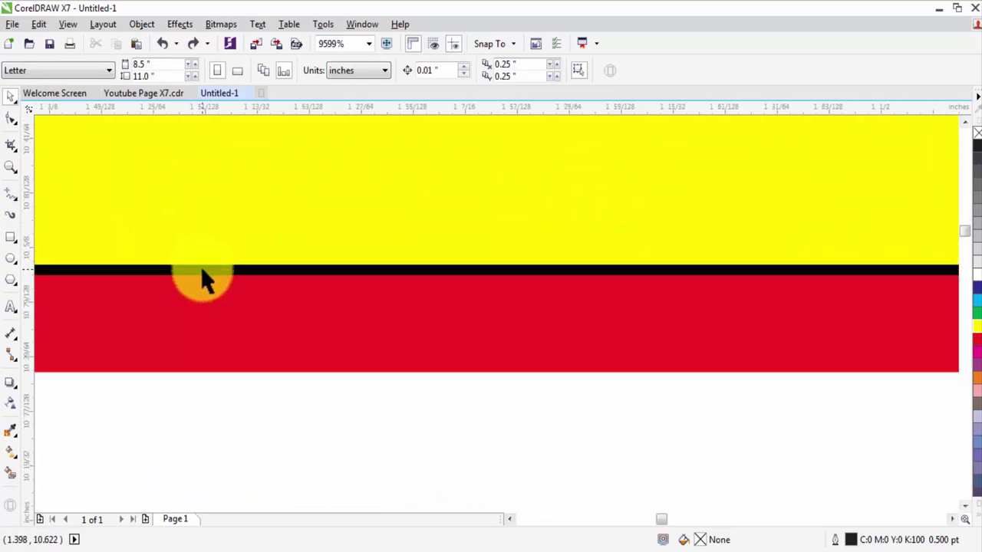
{"action": "left_click", "coordinate": [198, 273]}
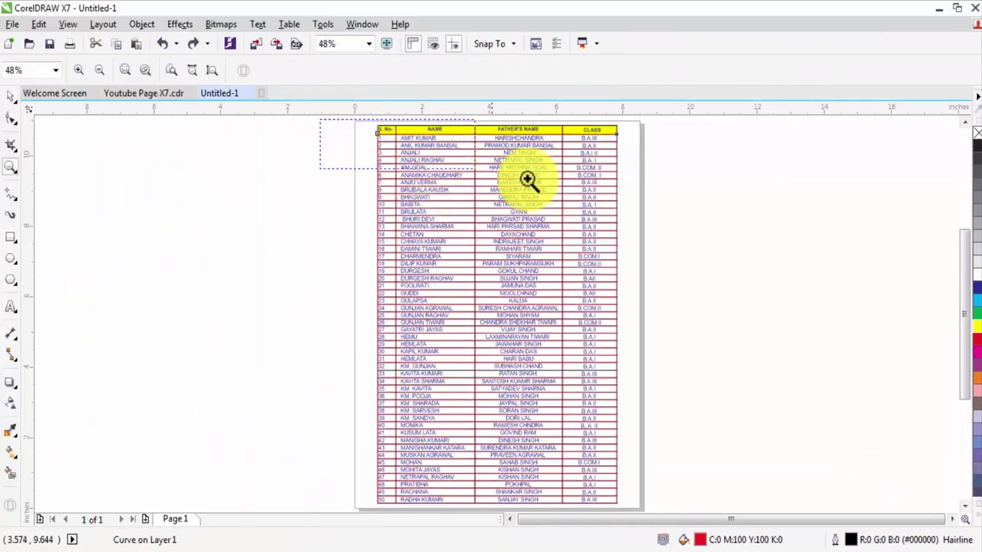
{"action": "left_click_drag", "start_coordinate": [320, 119], "coordinate": [474, 167]}
{"action": "left_click", "coordinate": [274, 241]}
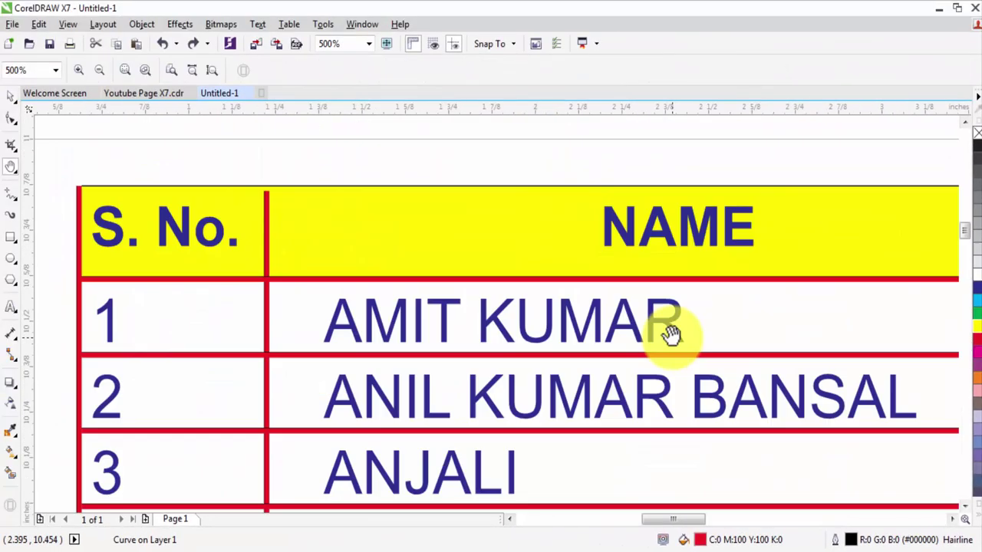
{"action": "key", "text": "h"}
{"action": "left_click", "coordinate": [40, 25]}
{"action": "mouse_move", "coordinate": [87, 301]}
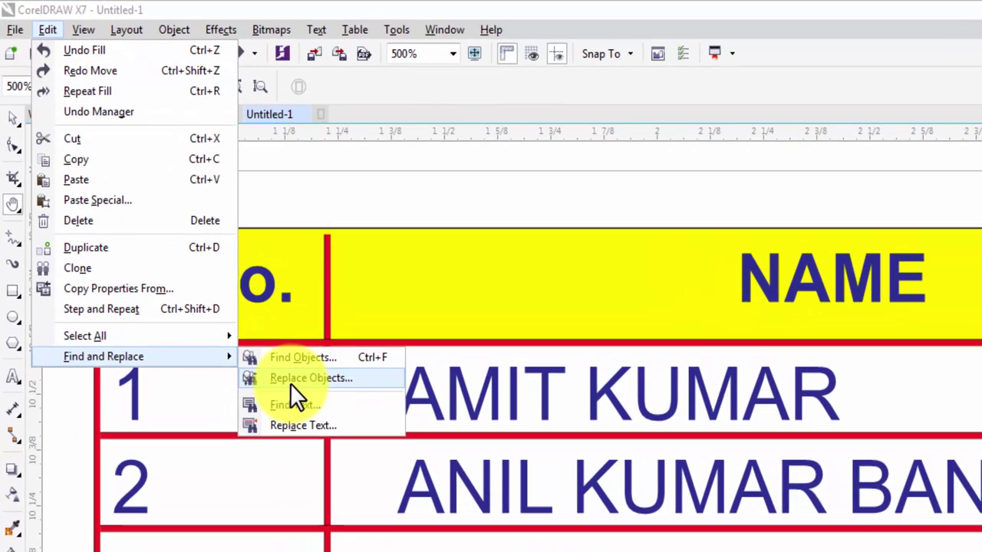
Step: Set up the Replace Objects wizard to find outline colour black (#000000, RGB)
{"action": "left_click", "coordinate": [291, 380]}
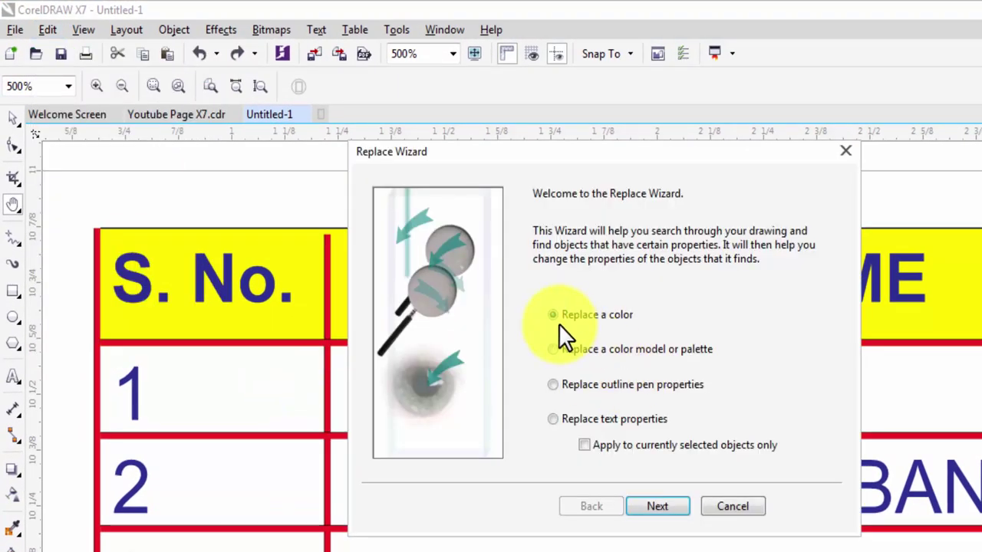
{"action": "left_click", "coordinate": [651, 507]}
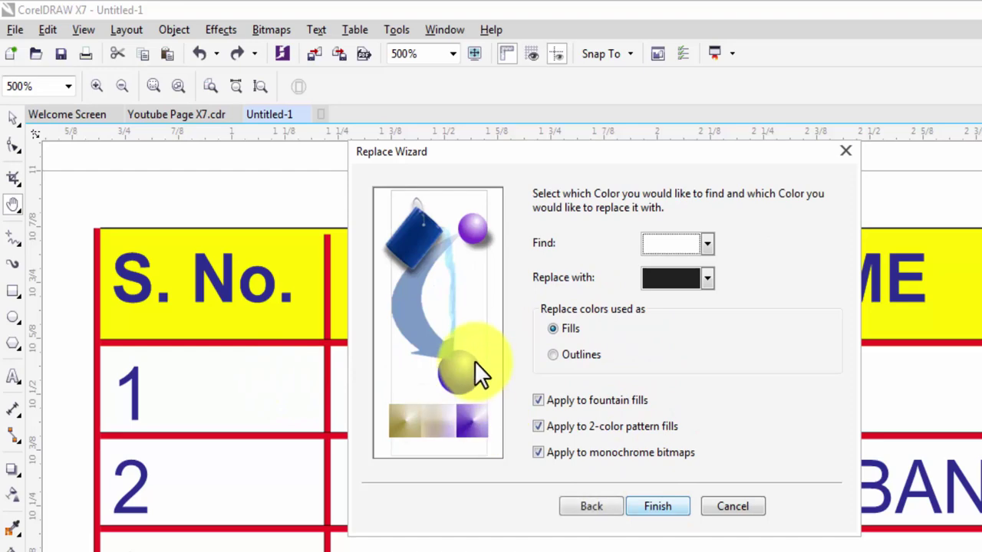
{"action": "left_click", "coordinate": [554, 356]}
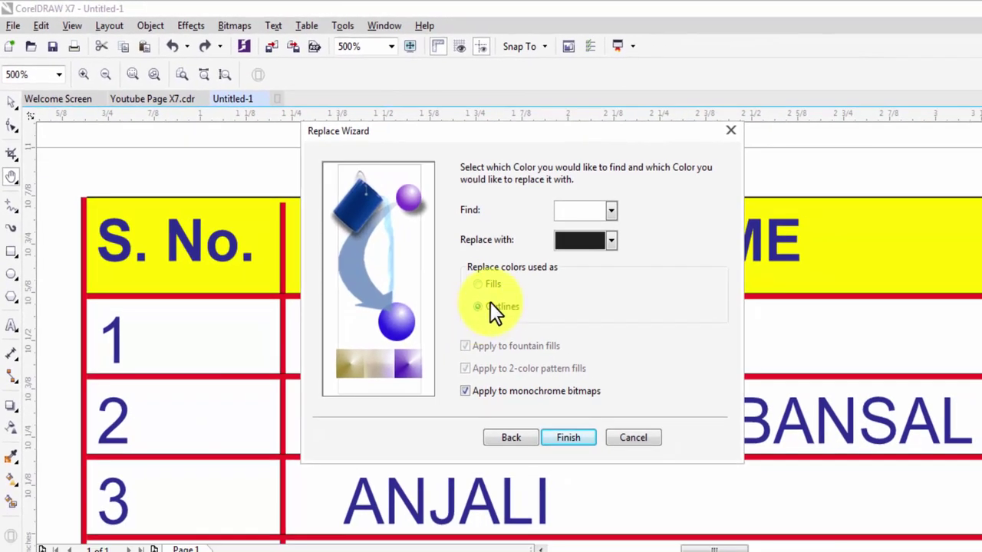
{"action": "left_click", "coordinate": [613, 214]}
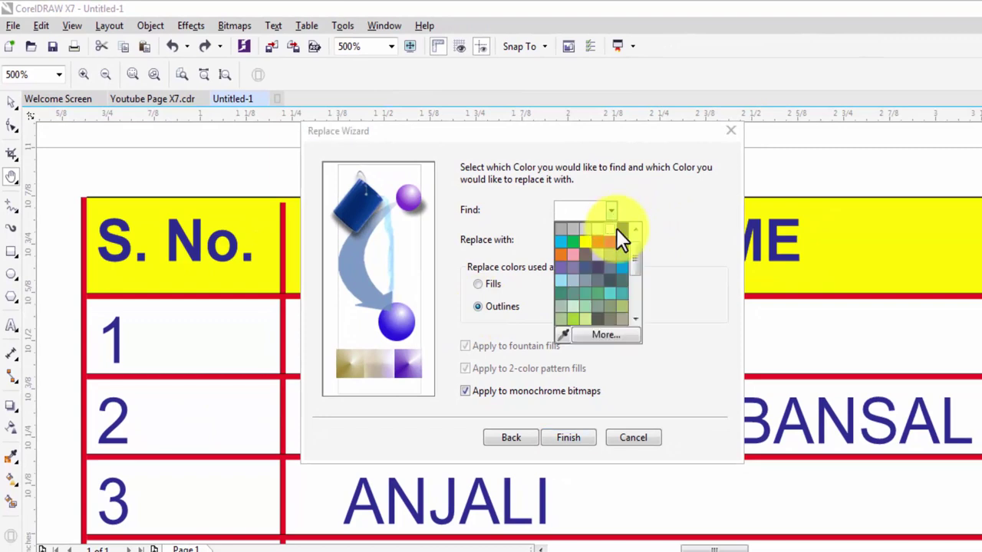
{"action": "left_click", "coordinate": [608, 335]}
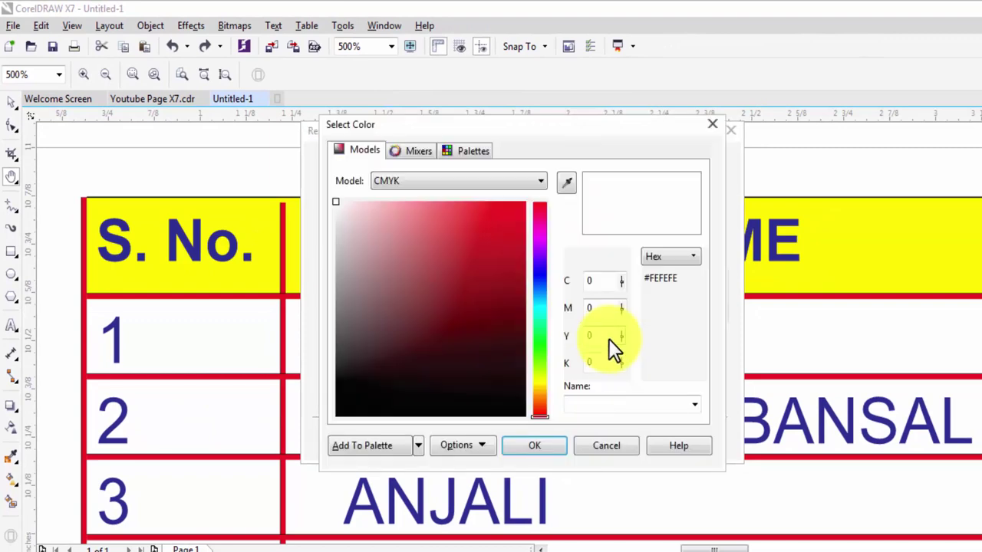
{"action": "left_click", "coordinate": [472, 184]}
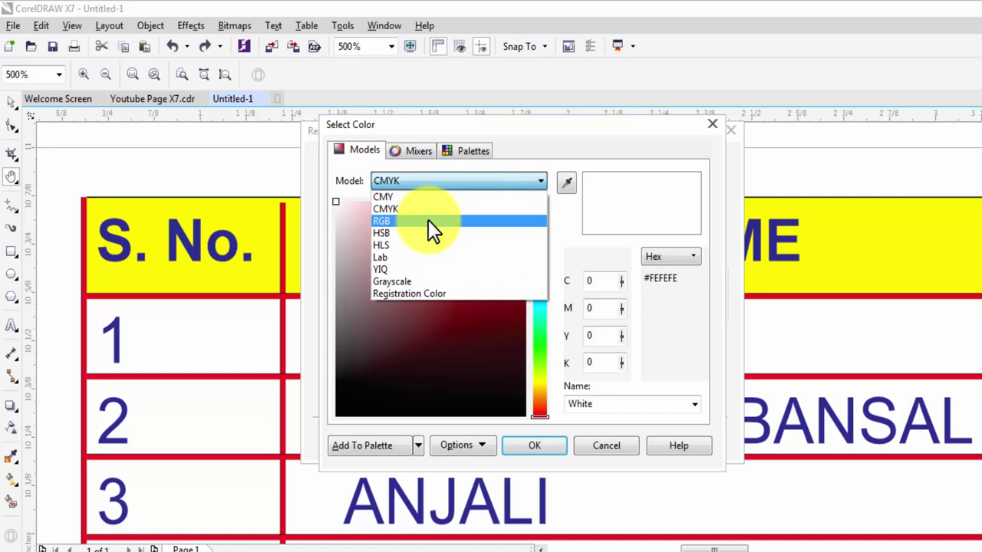
{"action": "left_click", "coordinate": [430, 222]}
{"action": "left_click", "coordinate": [671, 279]}
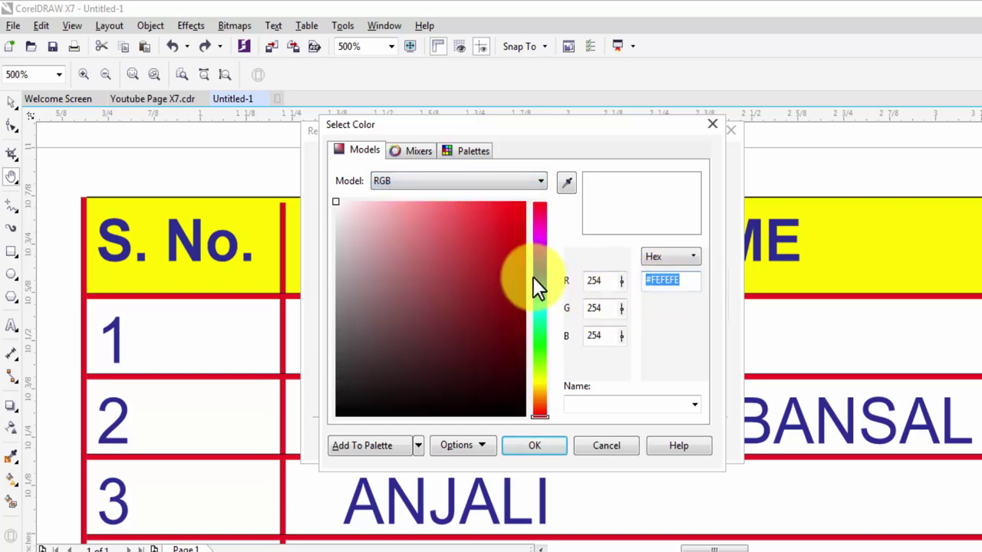
{"action": "type", "text": "#"}
{"action": "type", "text": "00000"}
{"action": "type", "text": "0"}
{"action": "left_click", "coordinate": [528, 448]}
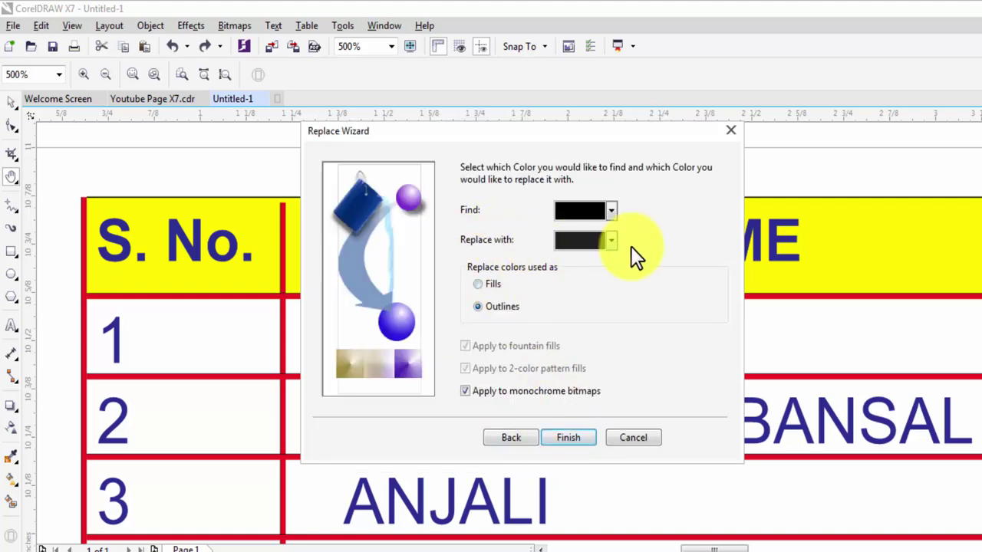
Step: Choose red as the replacement colour and replace all black outlines with red
{"action": "left_click", "coordinate": [611, 242]}
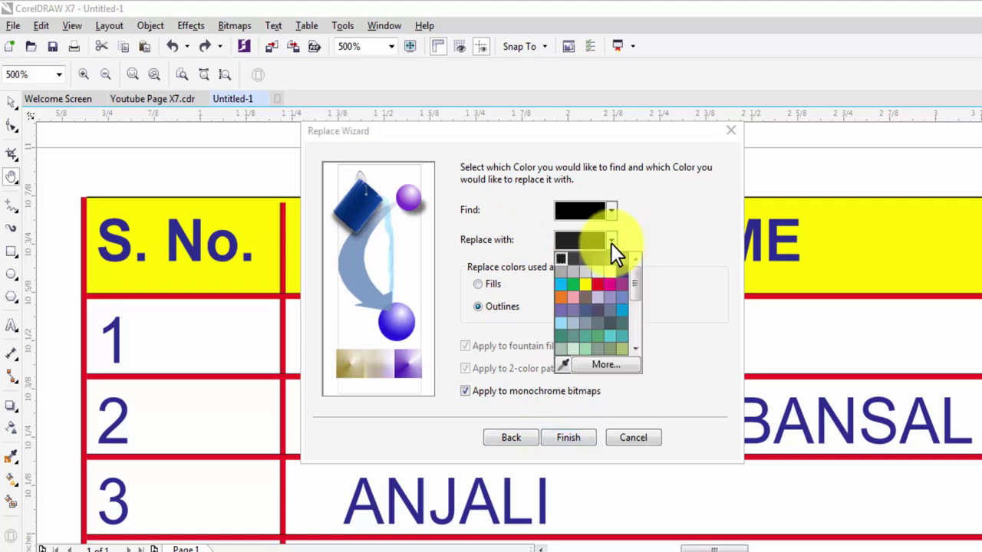
{"action": "left_click", "coordinate": [598, 285]}
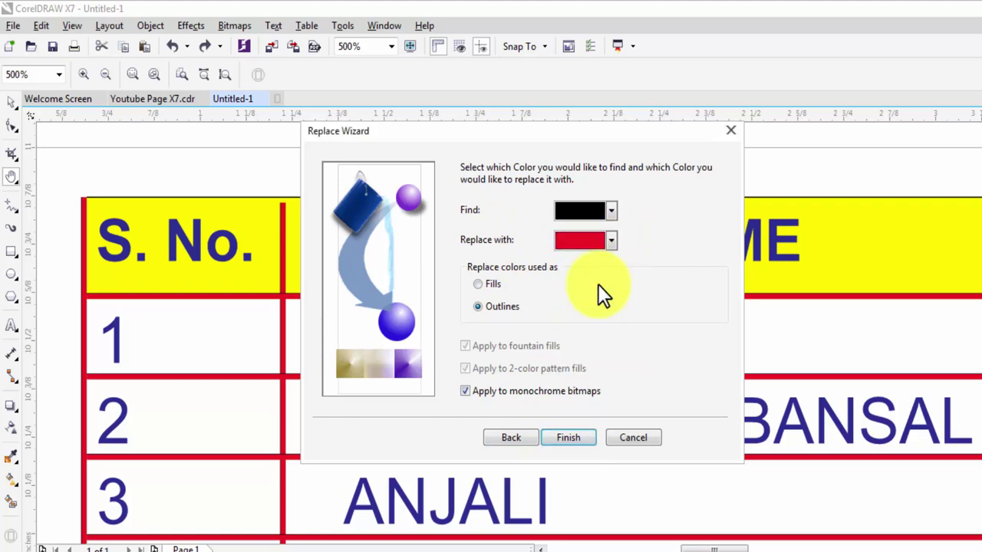
{"action": "left_click", "coordinate": [567, 437]}
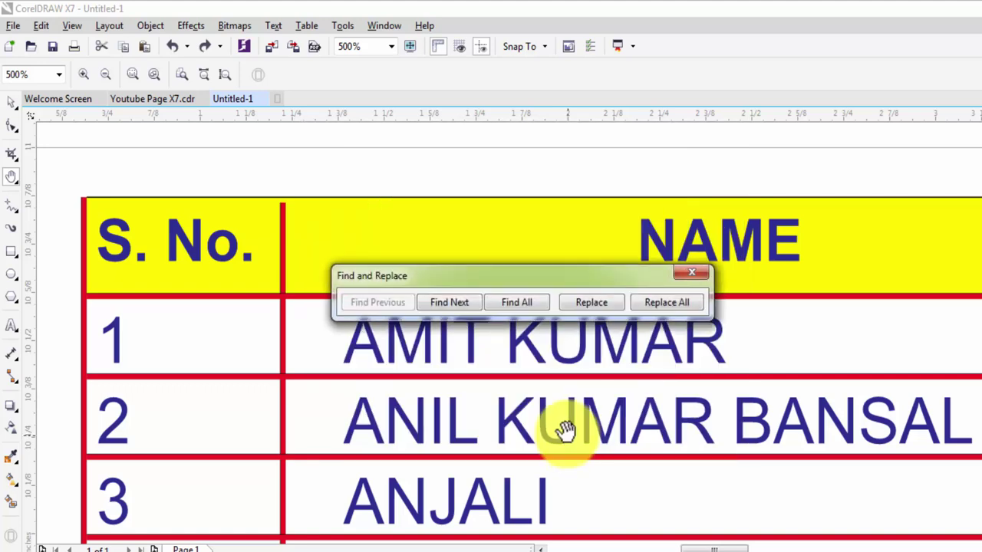
{"action": "left_click", "coordinate": [670, 307]}
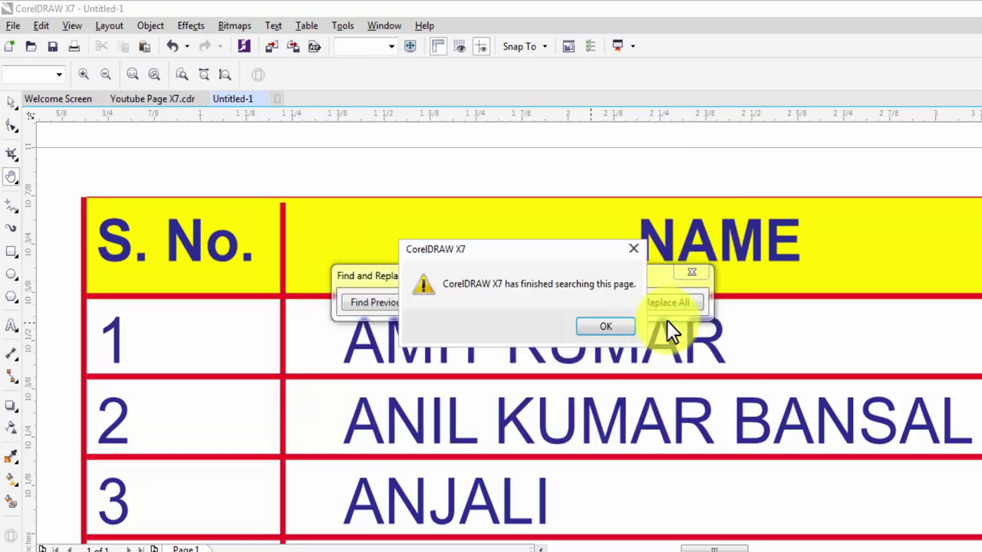
{"action": "left_click", "coordinate": [588, 328]}
{"action": "left_click", "coordinate": [691, 273]}
{"action": "scroll", "coordinate": [350, 296], "scroll_direction": "up", "scroll_amount": 3}
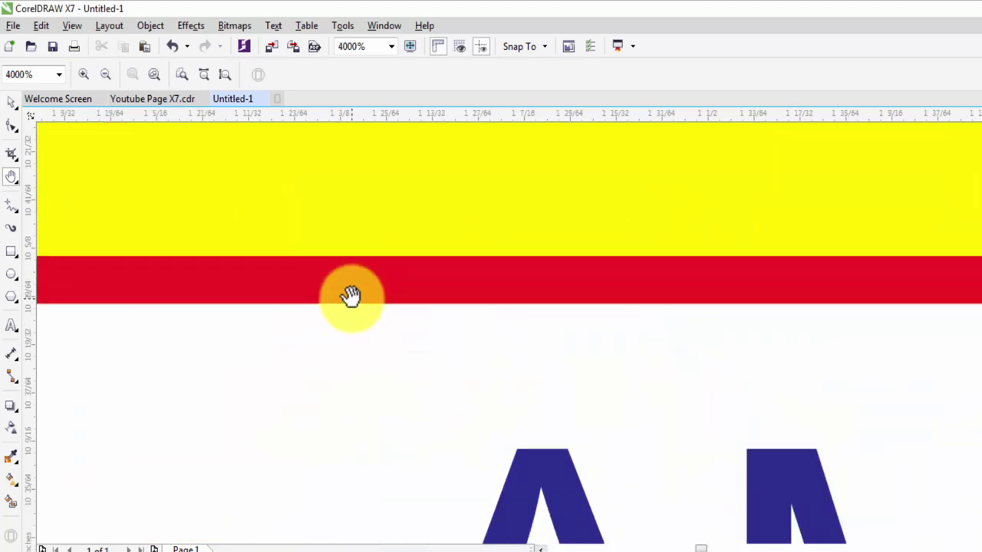
{"action": "scroll", "coordinate": [350, 296], "scroll_direction": "down", "scroll_amount": 1}
{"action": "left_click_drag", "start_coordinate": [307, 285], "coordinate": [594, 289]}
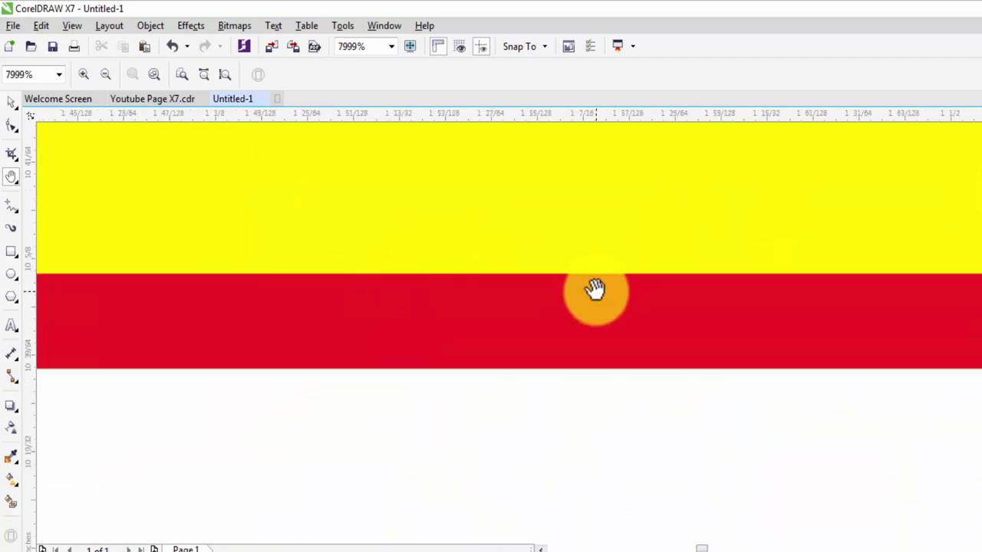
{"action": "left_click_drag", "start_coordinate": [461, 491], "coordinate": [438, 333]}
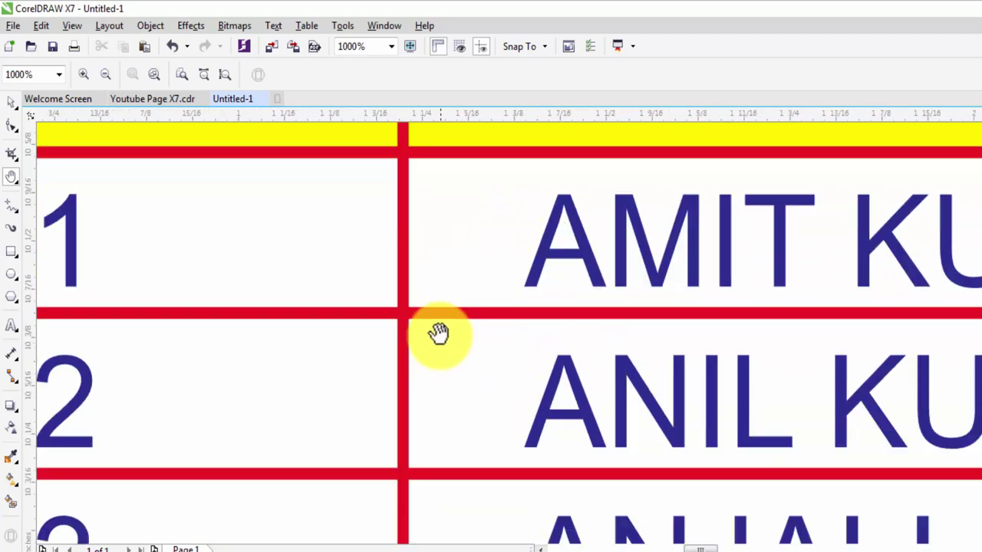
{"action": "scroll", "coordinate": [432, 304], "scroll_direction": "up", "scroll_amount": 1}
{"action": "scroll", "coordinate": [468, 327], "scroll_direction": "down", "scroll_amount": 1}
{"action": "scroll", "coordinate": [470, 311], "scroll_direction": "down", "scroll_amount": 3}
{"action": "scroll", "coordinate": [494, 326], "scroll_direction": "up", "scroll_amount": 2}
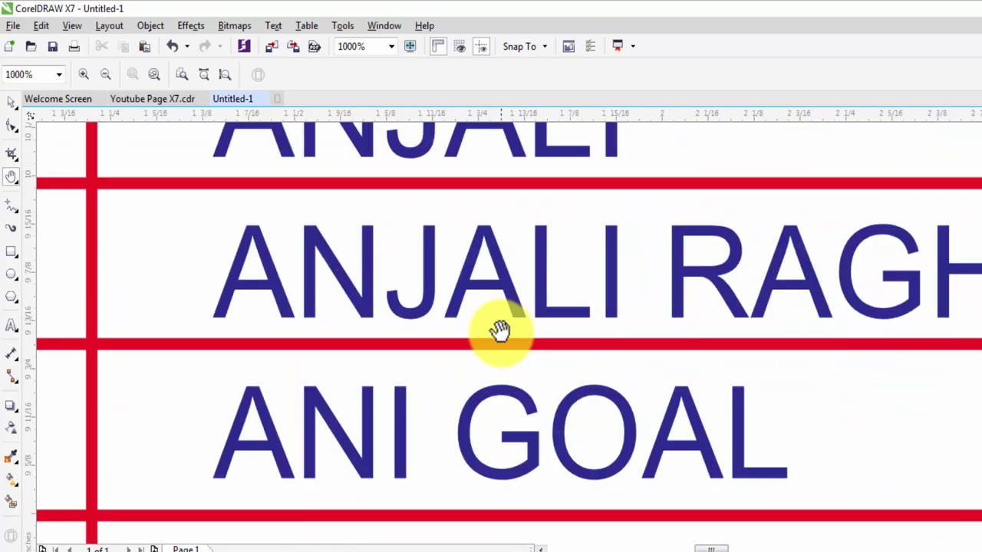
{"action": "scroll", "coordinate": [537, 395], "scroll_direction": "down", "scroll_amount": 1}
{"action": "left_click_drag", "start_coordinate": [535, 387], "coordinate": [519, 318]}
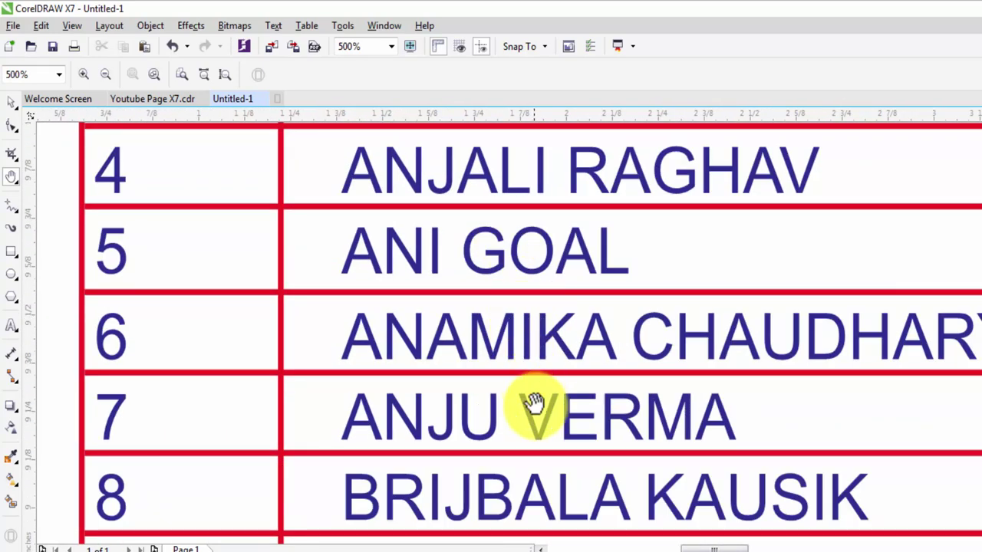
{"action": "scroll", "coordinate": [533, 405], "scroll_direction": "up", "scroll_amount": 3}
{"action": "scroll", "coordinate": [535, 399], "scroll_direction": "down", "scroll_amount": 4}
{"action": "left_click_drag", "start_coordinate": [534, 397], "coordinate": [467, 266]}
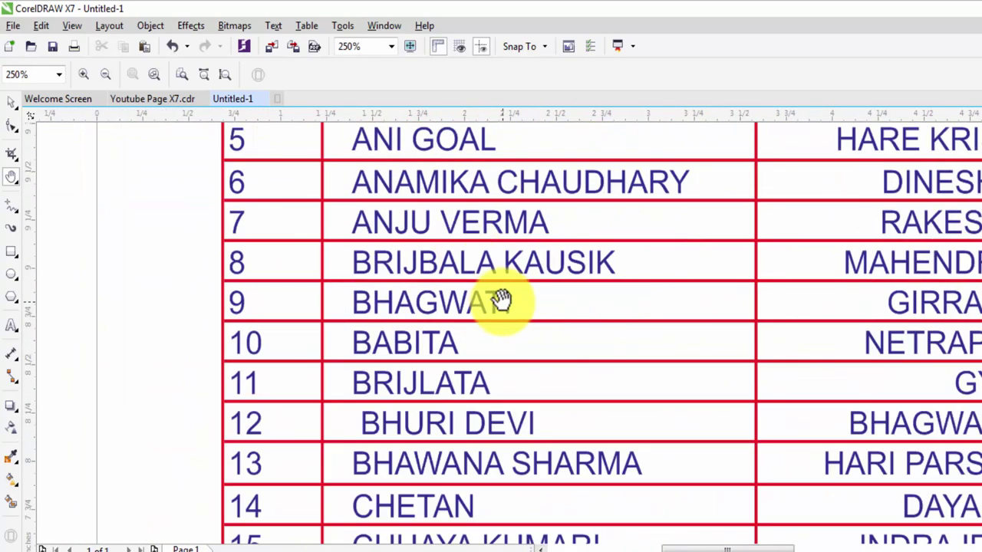
{"action": "key", "text": "shift+F4"}
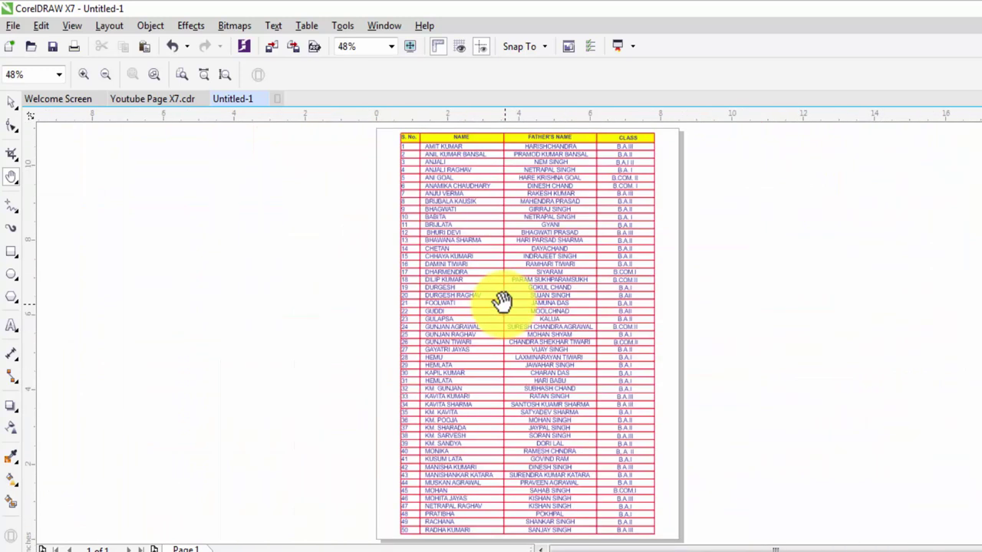